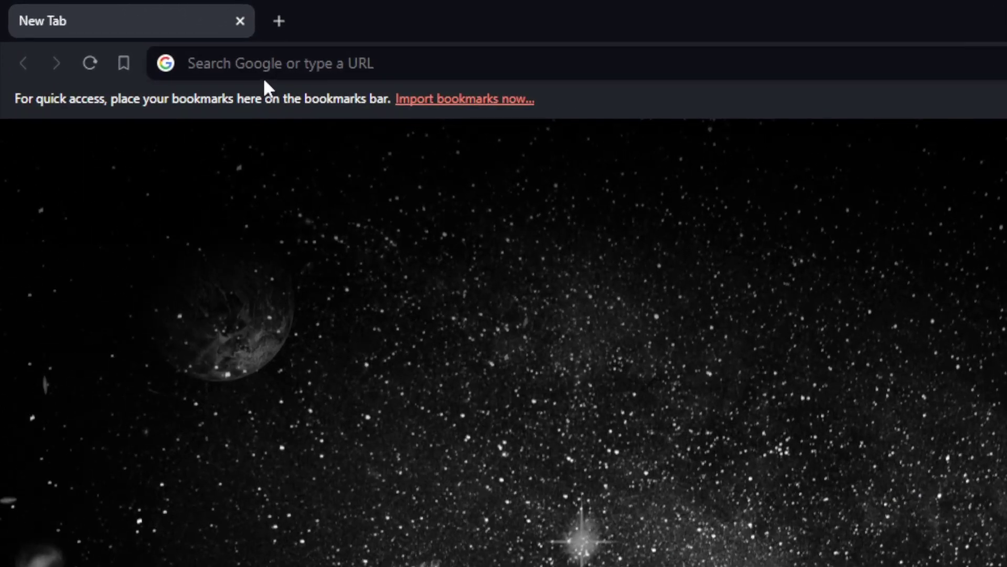
Load the zendesk.com home page and reveal the Pricing menu's service and sales options.
{"action": "left_click", "coordinate": [130, 37]}
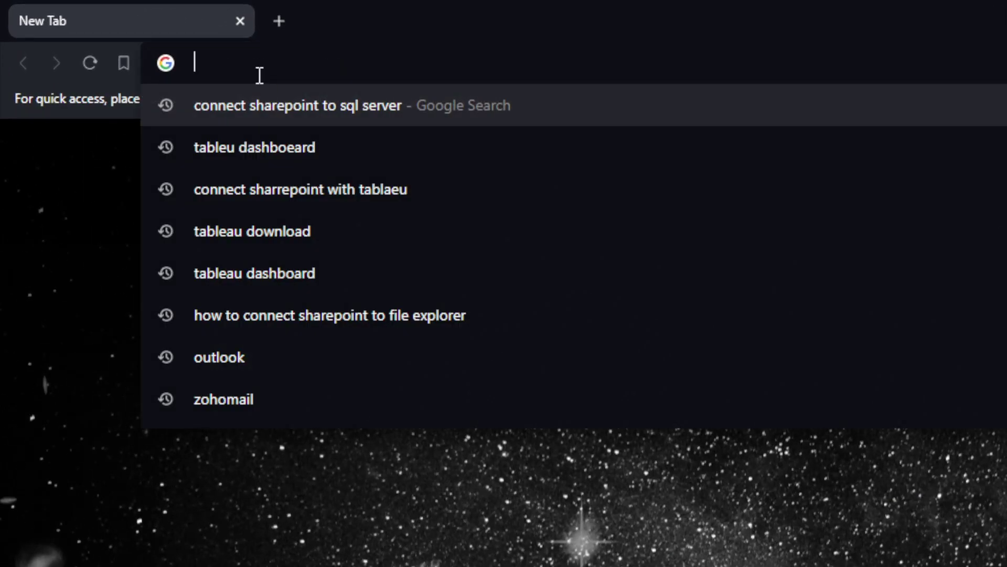
{"action": "type", "text": "zendes"}
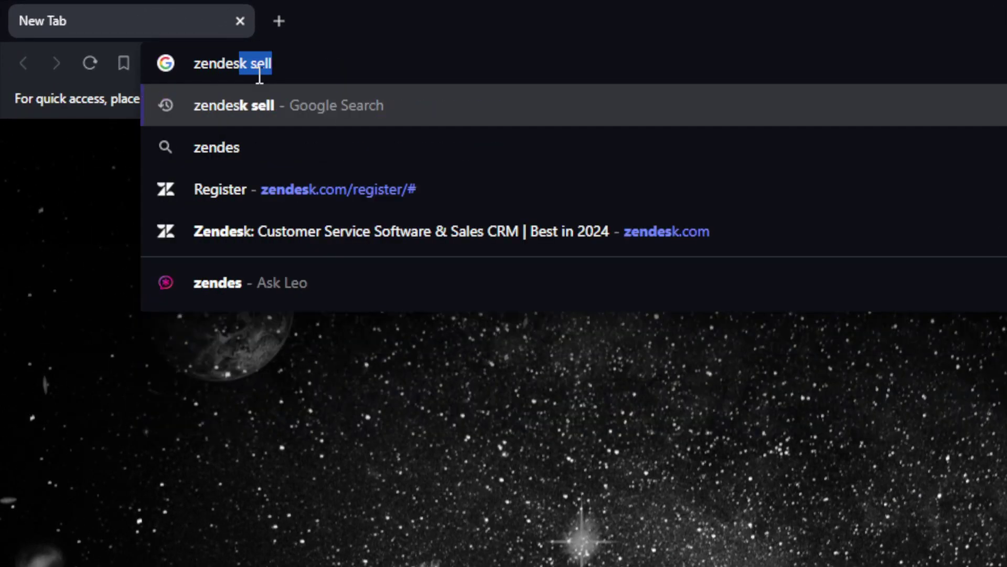
{"action": "type", "text": "k.com"}
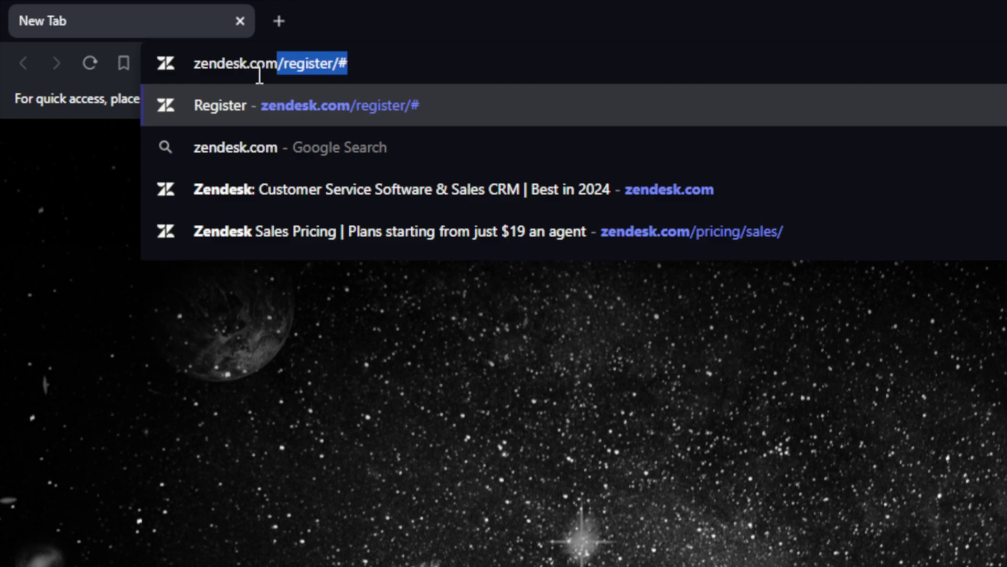
{"action": "key", "text": "Delete"}
{"action": "key", "text": "Return"}
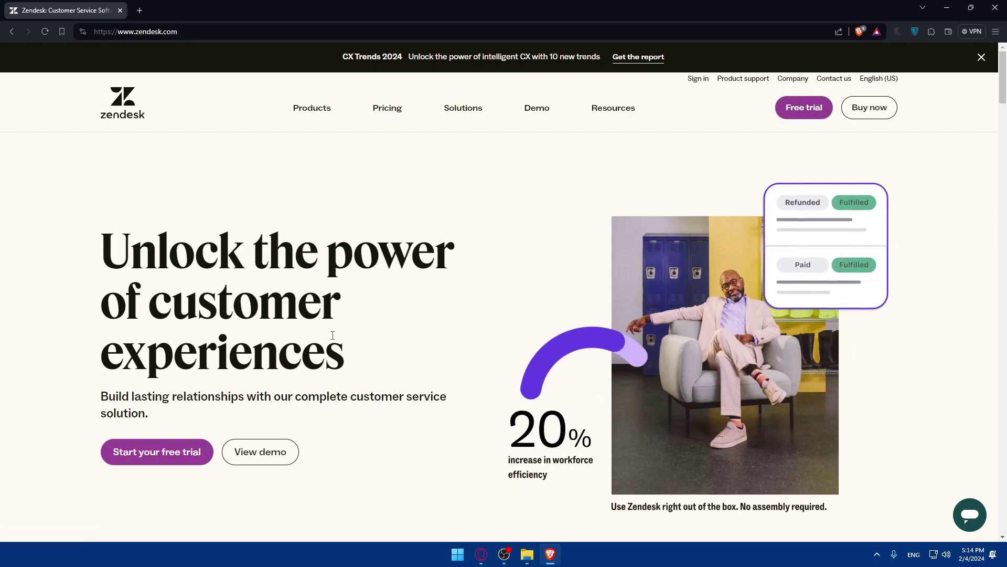
{"action": "mouse_move", "coordinate": [378, 114]}
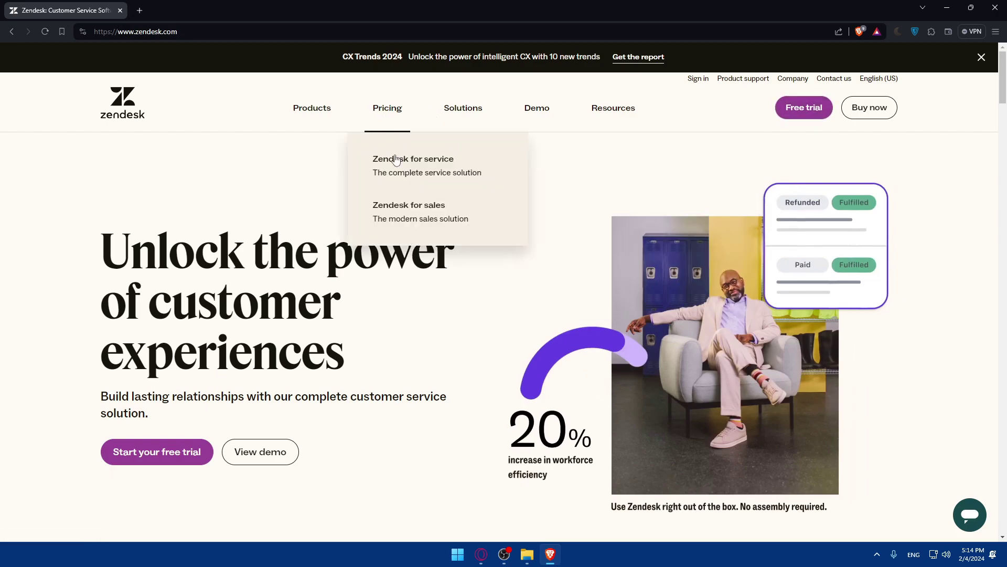
View the Zendesk for service plan pricing and switch it to monthly prices.
{"action": "left_click", "coordinate": [403, 177]}
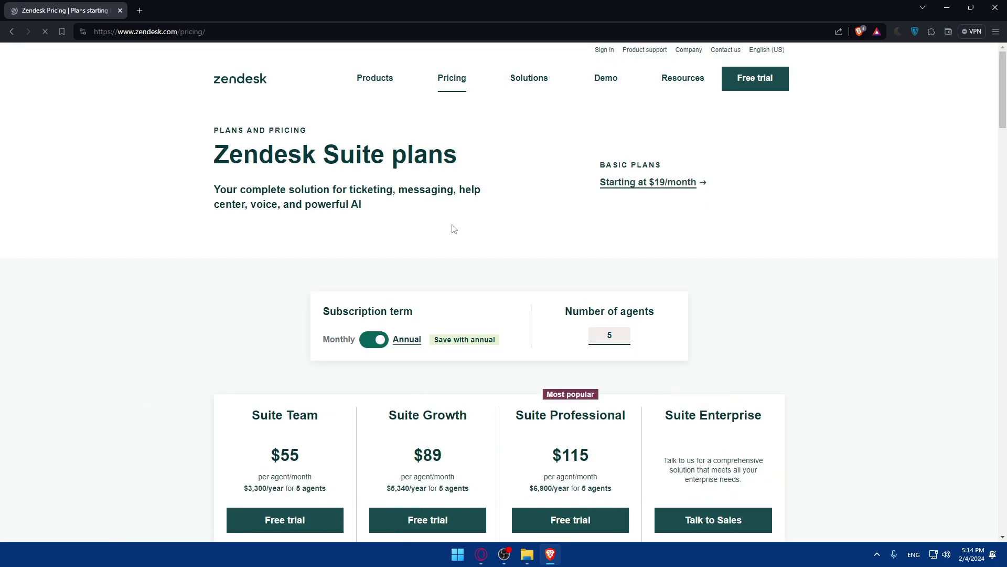
{"action": "scroll", "coordinate": [457, 236], "scroll_direction": "down", "scroll_amount": 8}
{"action": "scroll", "coordinate": [460, 244], "scroll_direction": "down", "scroll_amount": 8}
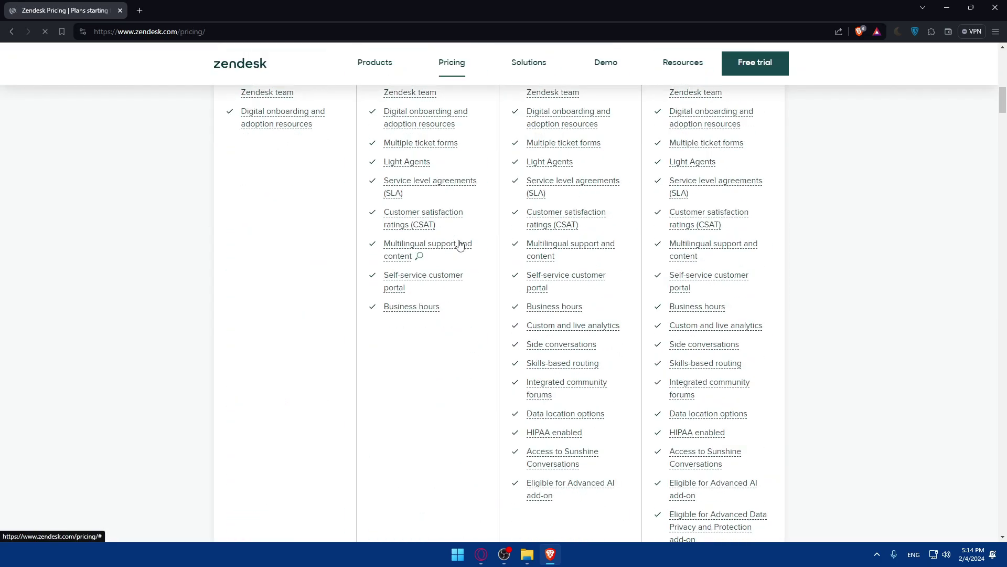
{"action": "scroll", "coordinate": [460, 244], "scroll_direction": "up", "scroll_amount": 2}
{"action": "scroll", "coordinate": [460, 244], "scroll_direction": "up", "scroll_amount": 10}
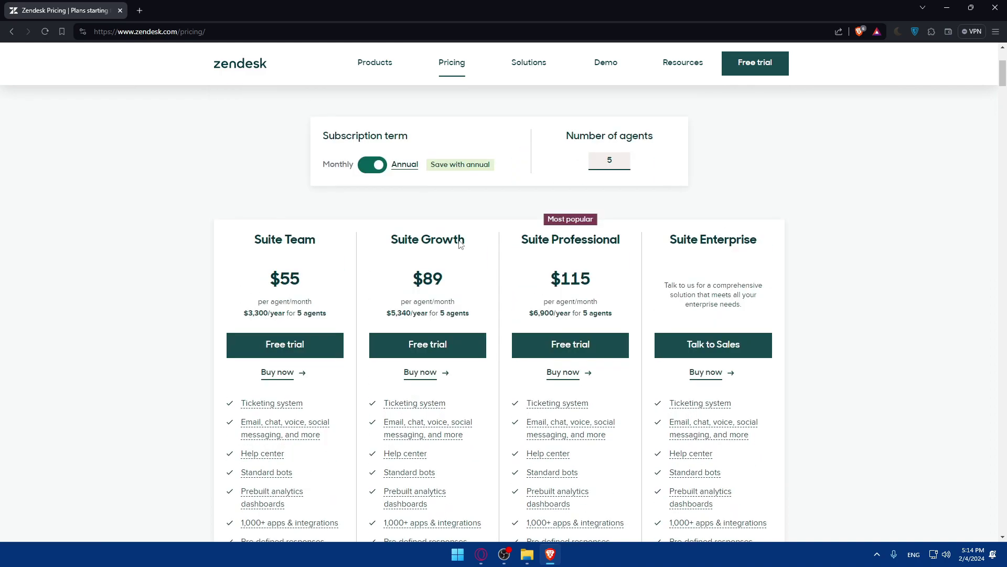
{"action": "left_click", "coordinate": [372, 165]}
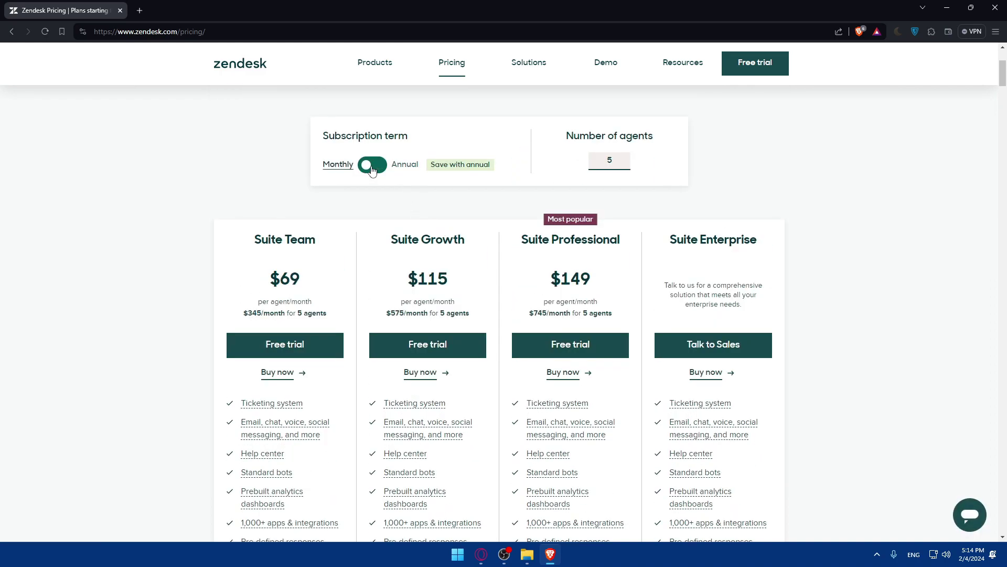
Open Zendesk for sales pricing, set 5000 agents, and show the annual prices.
{"action": "mouse_move", "coordinate": [455, 69]}
{"action": "left_click", "coordinate": [451, 159]}
{"action": "scroll", "coordinate": [450, 168], "scroll_direction": "down", "scroll_amount": 7}
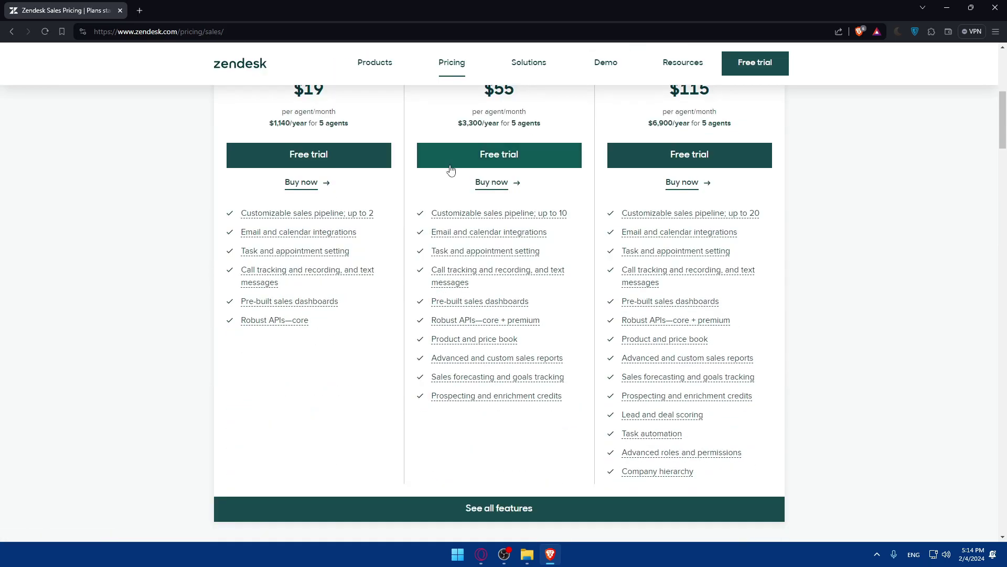
{"action": "scroll", "coordinate": [452, 170], "scroll_direction": "up", "scroll_amount": 2}
{"action": "scroll", "coordinate": [450, 170], "scroll_direction": "up", "scroll_amount": 2}
{"action": "left_click", "coordinate": [378, 151]}
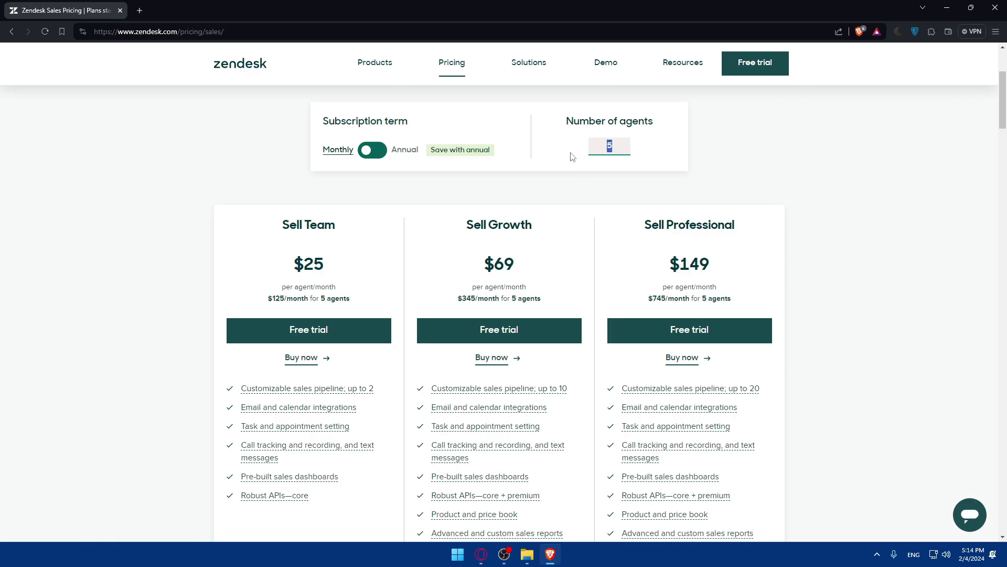
{"action": "type", "text": "10"}
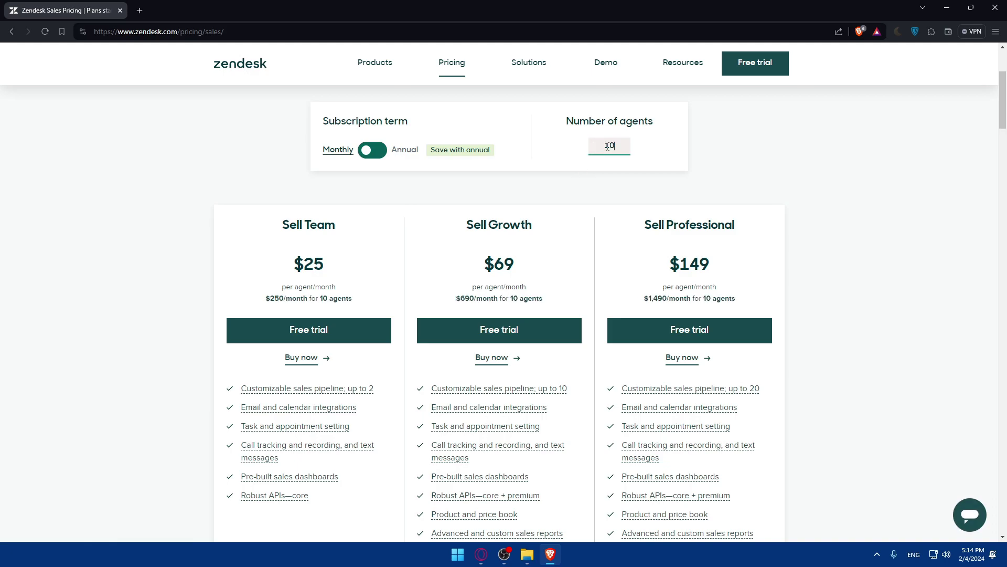
{"action": "type", "text": "5000"}
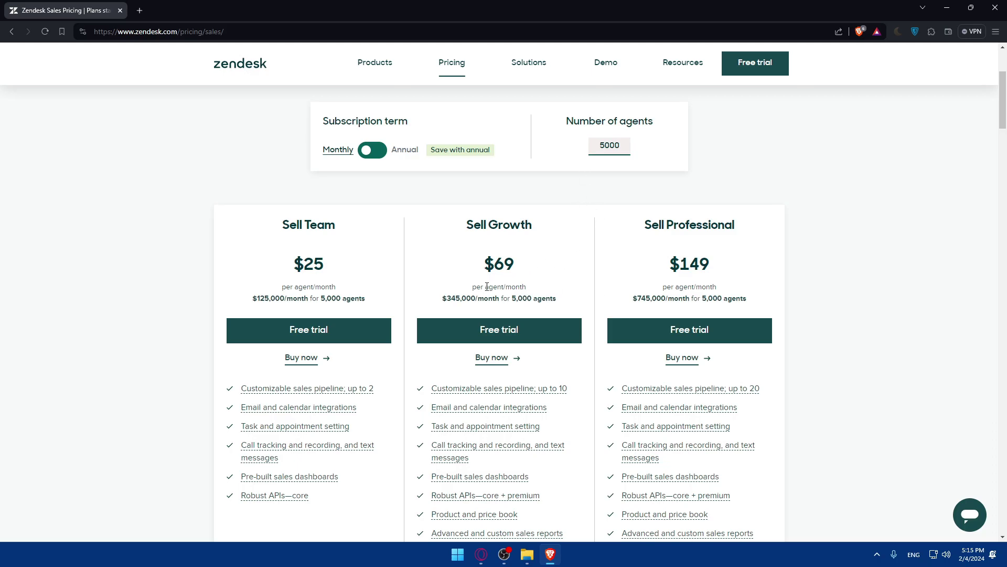
{"action": "left_click", "coordinate": [372, 152]}
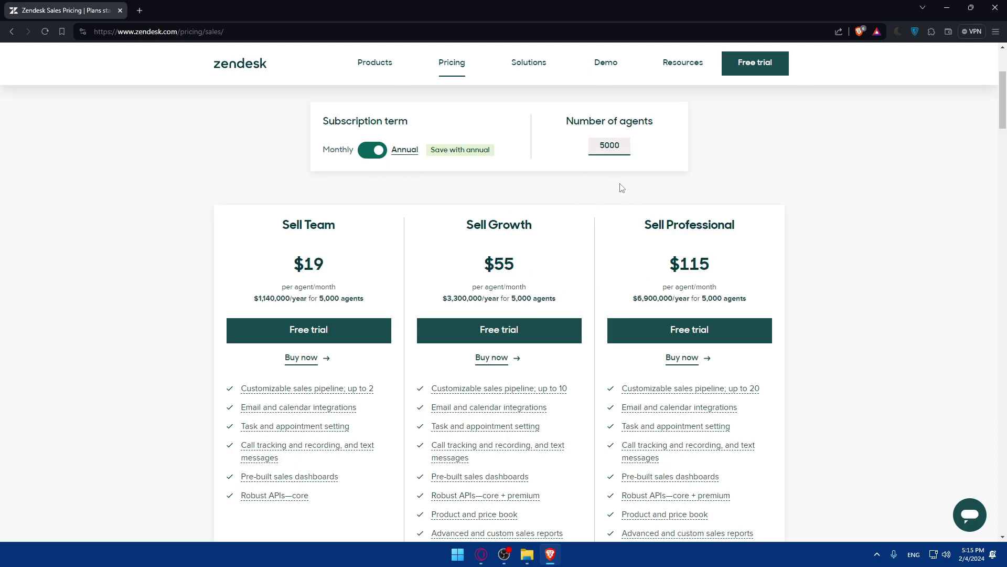
Highlight the yearly total for 5,000 agents and the $115 per-agent price.
{"action": "left_click_drag", "start_coordinate": [629, 300], "coordinate": [772, 300]}
{"action": "left_click", "coordinate": [760, 300]}
{"action": "mouse_move", "coordinate": [719, 276]}
{"action": "left_mouse_down"}
{"action": "mouse_move", "coordinate": [663, 264]}
{"action": "mouse_move", "coordinate": [715, 289]}
{"action": "left_mouse_up"}
{"action": "left_click", "coordinate": [716, 288]}
{"action": "scroll", "coordinate": [693, 267], "scroll_direction": "up", "scroll_amount": 2}
{"action": "scroll", "coordinate": [897, 183], "scroll_direction": "up", "scroll_amount": 2}
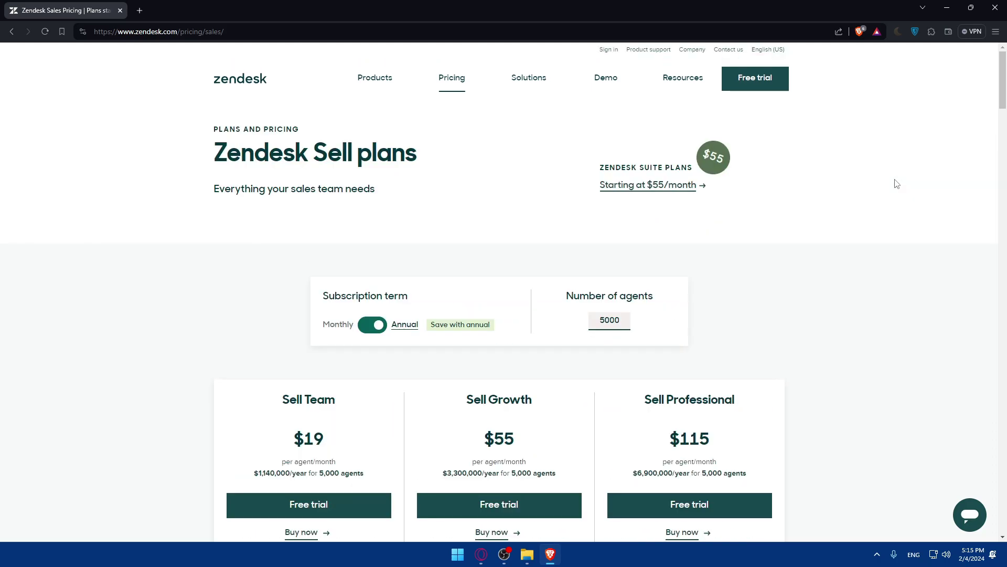
Request a subdomain reminder for the work email from Sign in, then open Gmail in a new tab.
{"action": "left_click", "coordinate": [611, 52]}
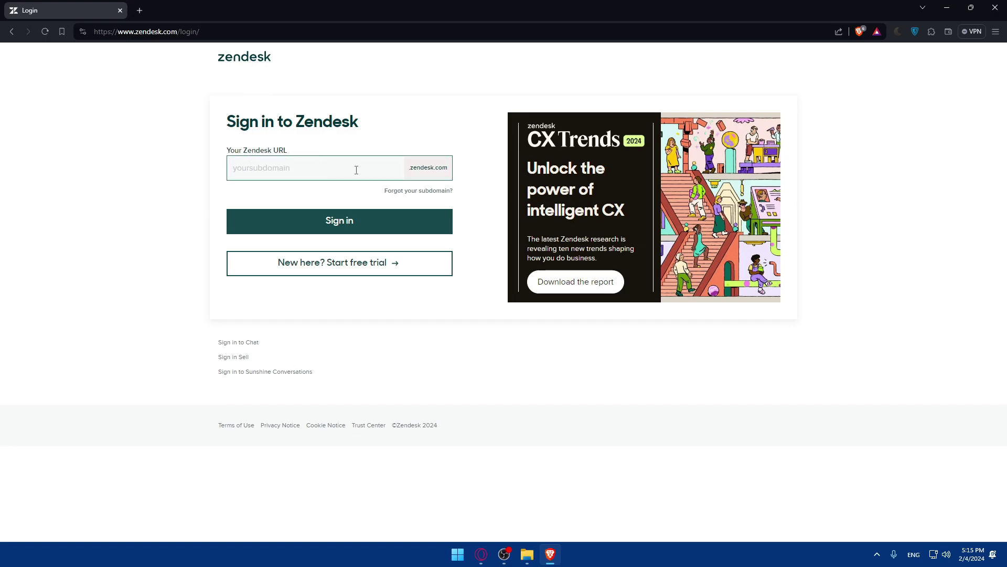
{"action": "left_click", "coordinate": [408, 194]}
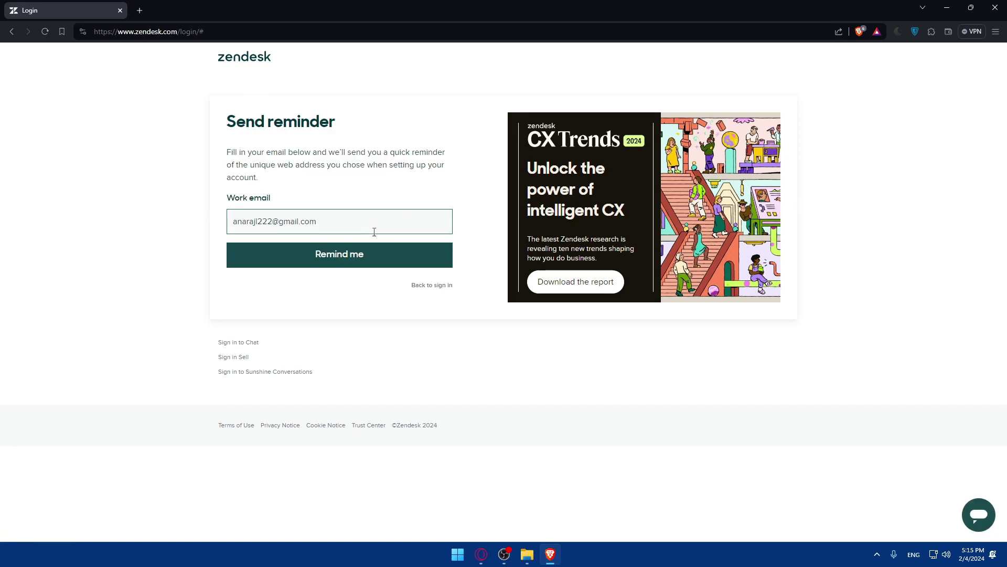
{"action": "left_click", "coordinate": [337, 255]}
{"action": "left_click", "coordinate": [143, 11]}
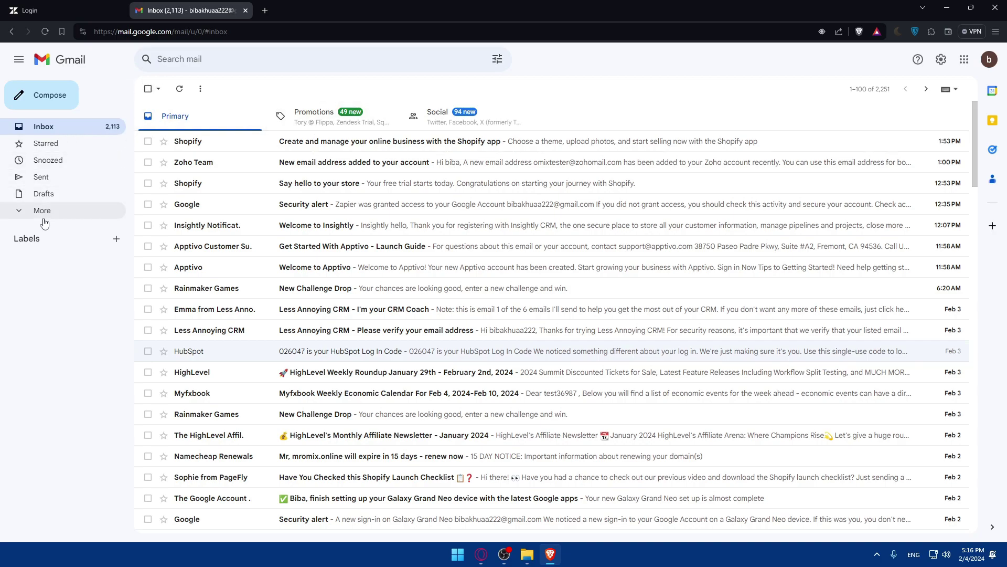
Find the Forgot your Zendesk URL? email via All Mail and Spam, then follow its first account link.
{"action": "left_click", "coordinate": [64, 210]}
{"action": "left_click", "coordinate": [58, 279]}
{"action": "left_click", "coordinate": [83, 296]}
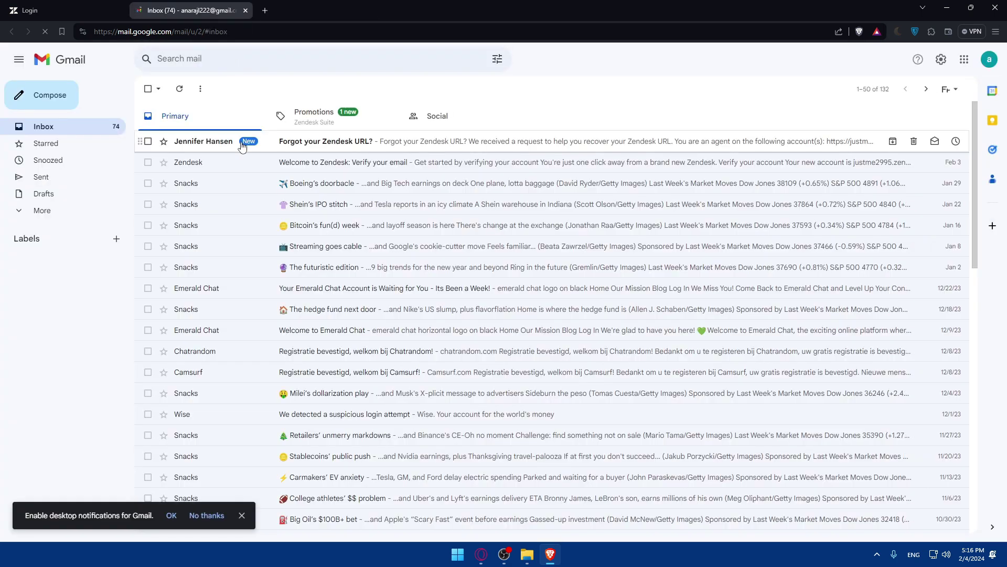
{"action": "left_click", "coordinate": [245, 143]}
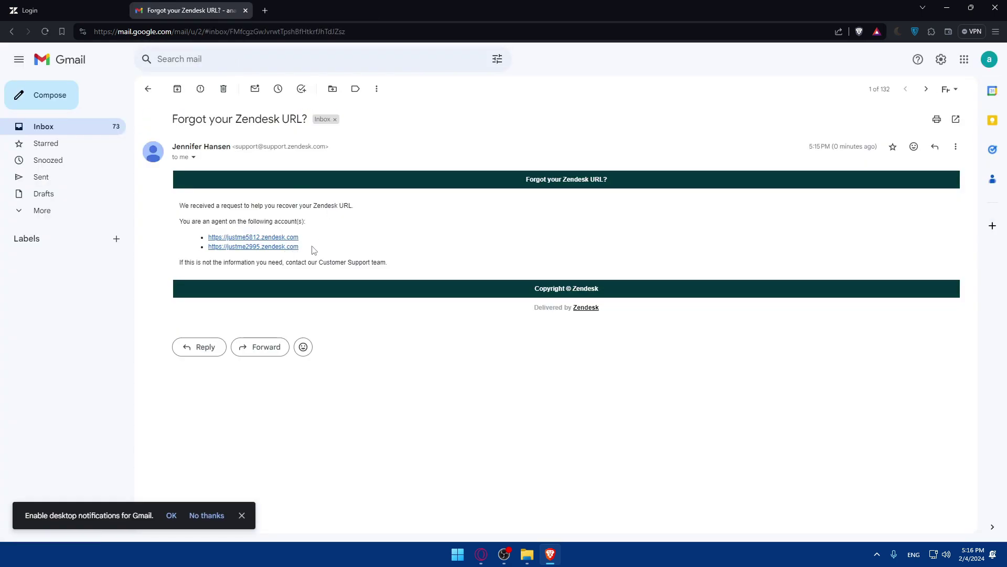
{"action": "left_click_drag", "start_coordinate": [303, 243], "coordinate": [241, 237]}
{"action": "left_click", "coordinate": [249, 242]}
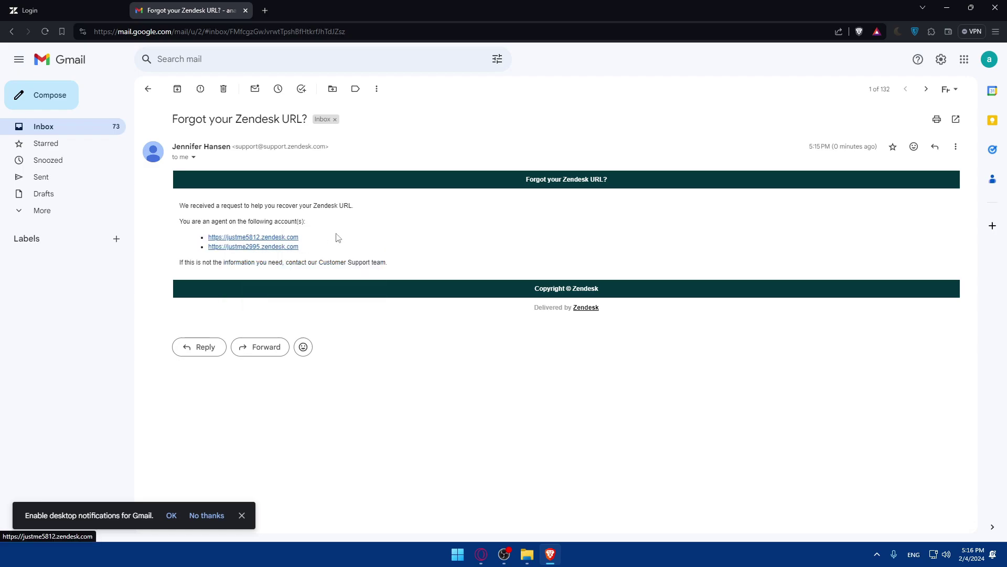
{"action": "left_click", "coordinate": [247, 242]}
Try signing in with each of the two saved logins.
{"action": "left_click", "coordinate": [486, 193]}
{"action": "left_click", "coordinate": [520, 226]}
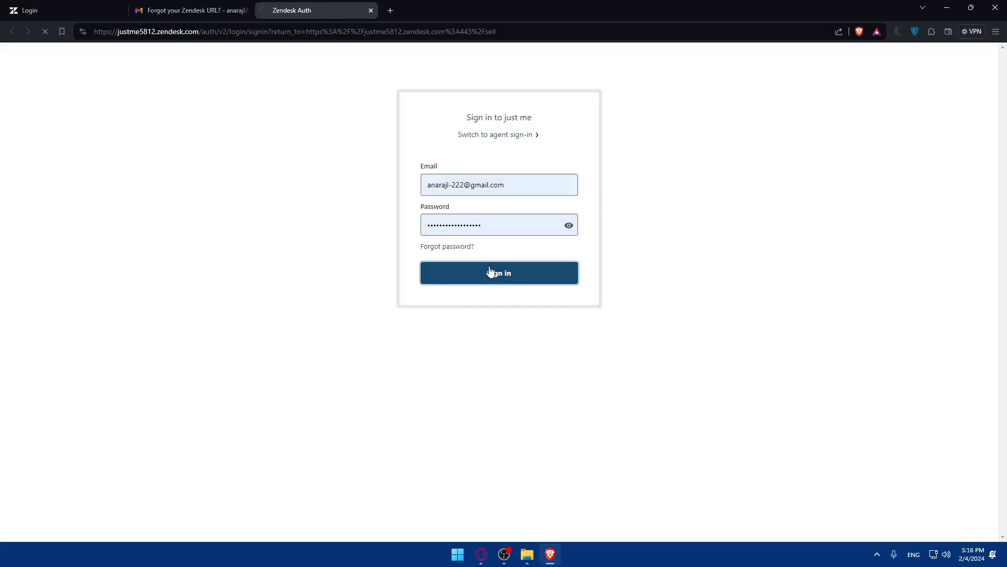
{"action": "left_click", "coordinate": [491, 273]}
{"action": "left_click", "coordinate": [500, 203]}
{"action": "left_click", "coordinate": [520, 266]}
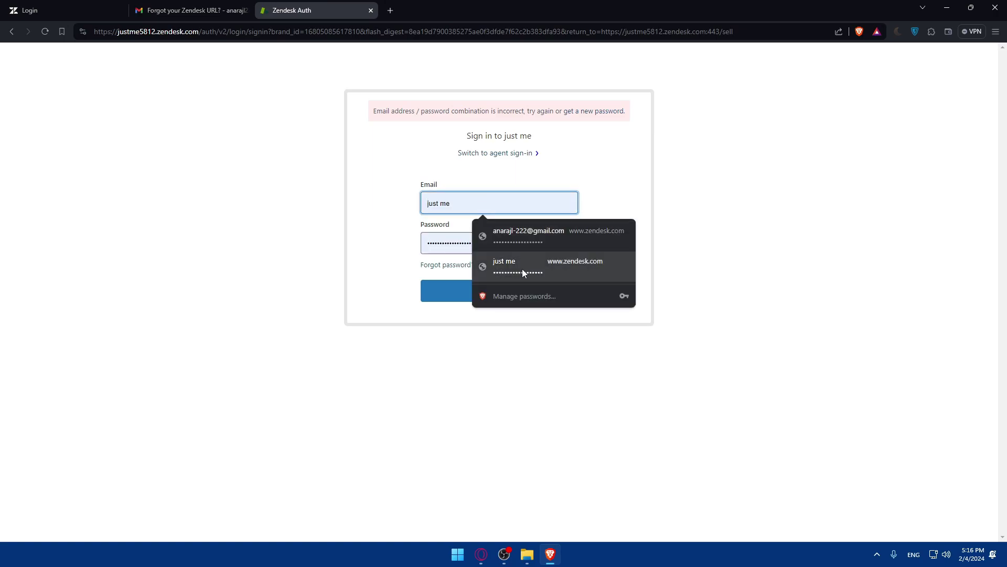
{"action": "left_click", "coordinate": [472, 295]}
{"action": "left_click", "coordinate": [471, 295]}
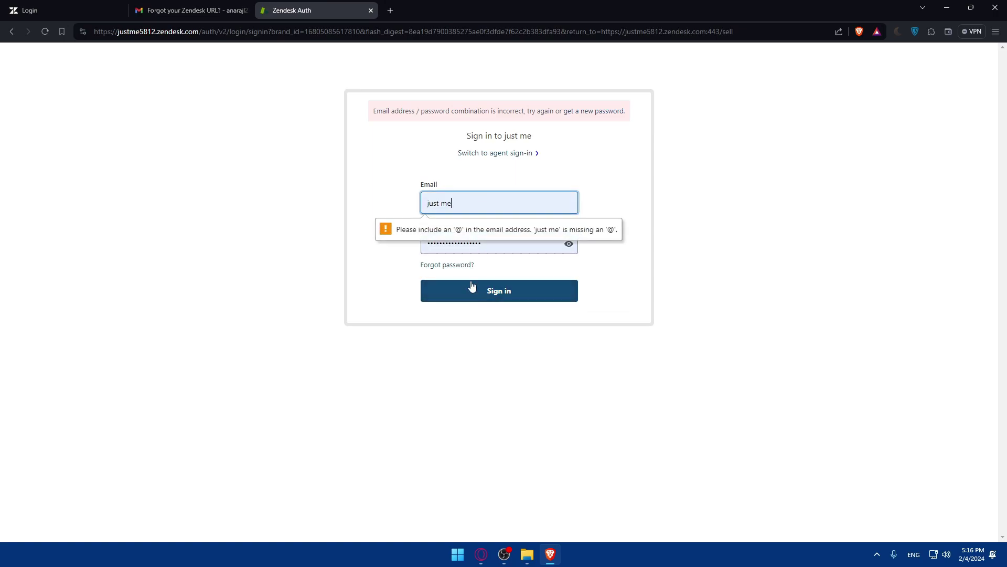
Fill in the saved email login, delete the hyphen from the address, submit, and close that tab.
{"action": "left_click", "coordinate": [490, 200]}
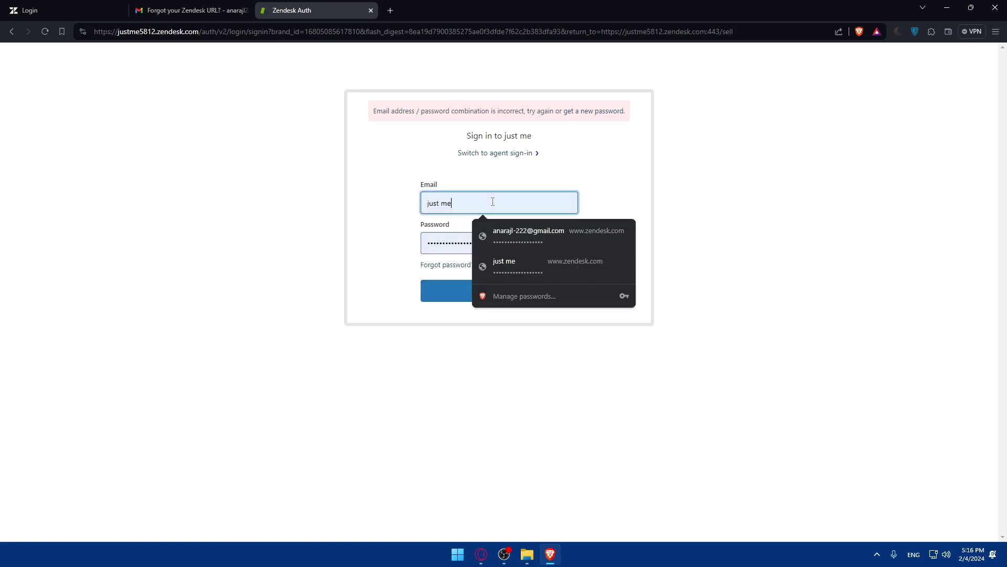
{"action": "left_click", "coordinate": [489, 220]}
{"action": "left_click", "coordinate": [454, 204]}
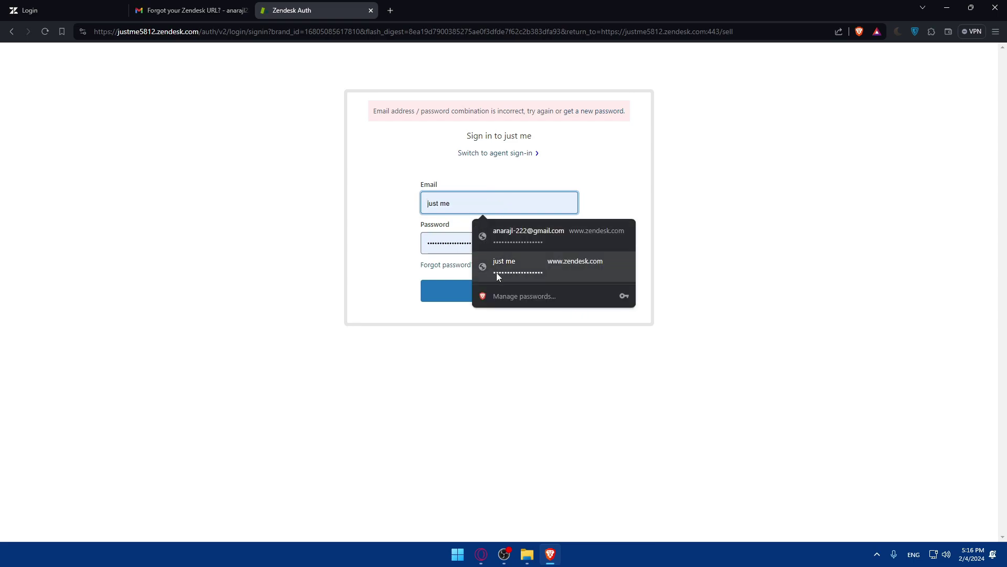
{"action": "key", "text": "BackSpace"}
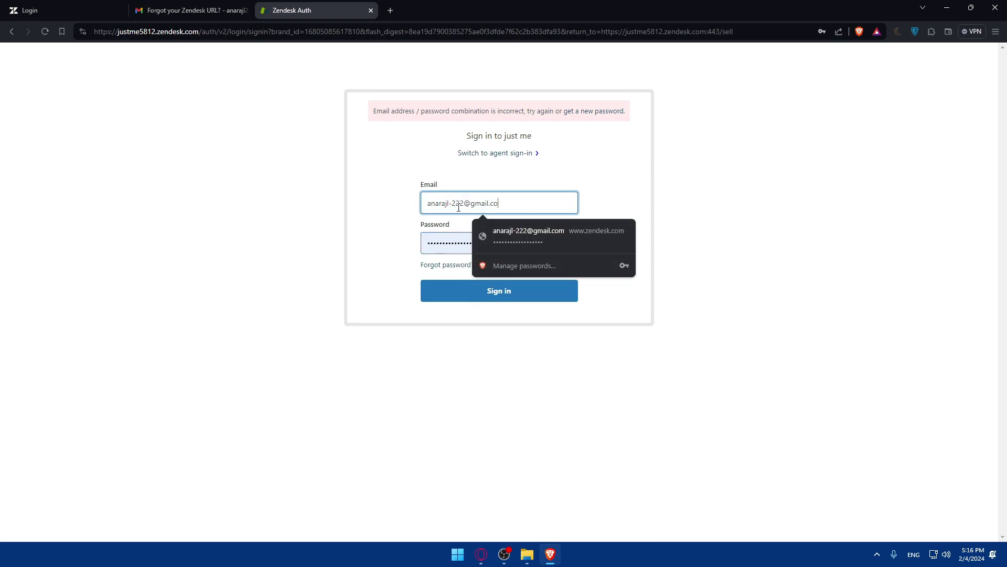
{"action": "key", "text": "BackSpace"}
{"action": "left_click", "coordinate": [501, 202]}
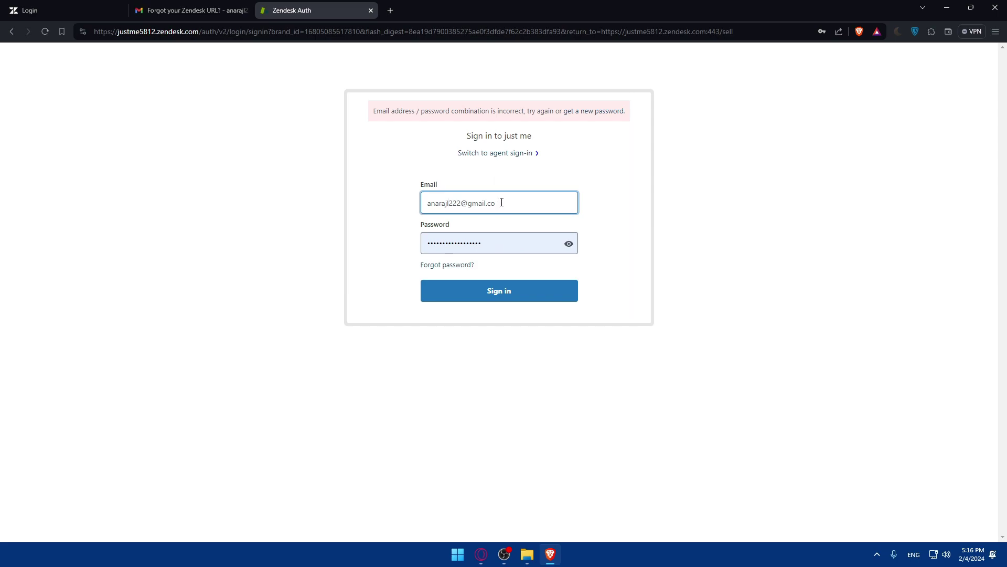
{"action": "left_click", "coordinate": [500, 292]}
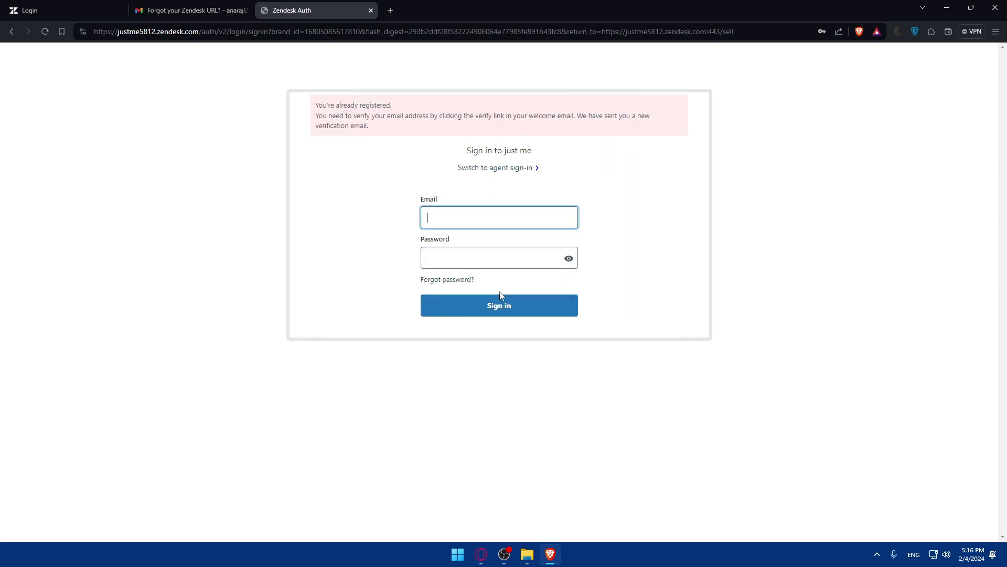
{"action": "left_click", "coordinate": [370, 11]}
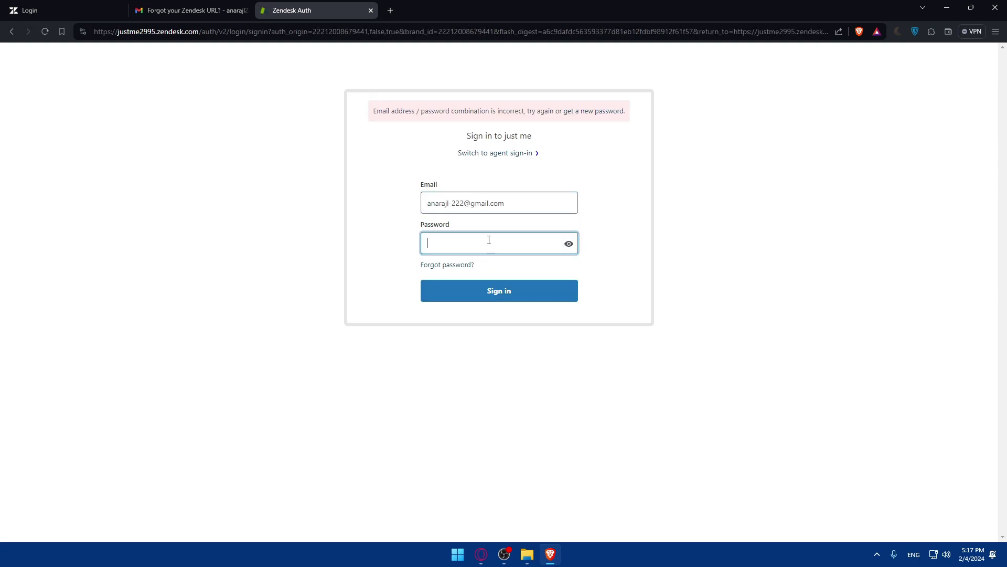
Correct the email address again, removing the hyphen and restoring the .com ending, and submit the sign-in.
{"action": "left_click", "coordinate": [490, 204]}
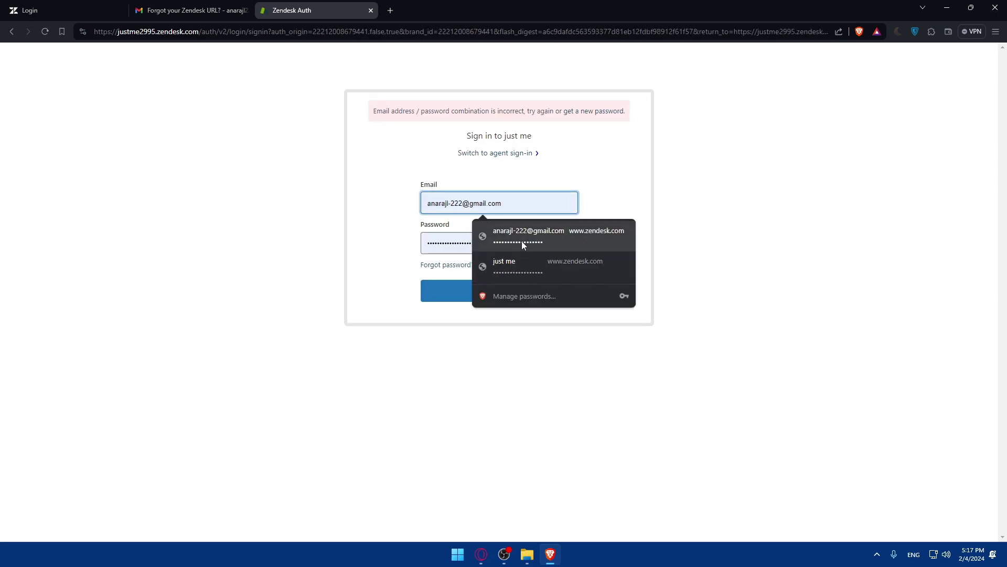
{"action": "left_click", "coordinate": [459, 206]}
{"action": "left_click", "coordinate": [458, 207]}
{"action": "key", "text": "BackSpace"}
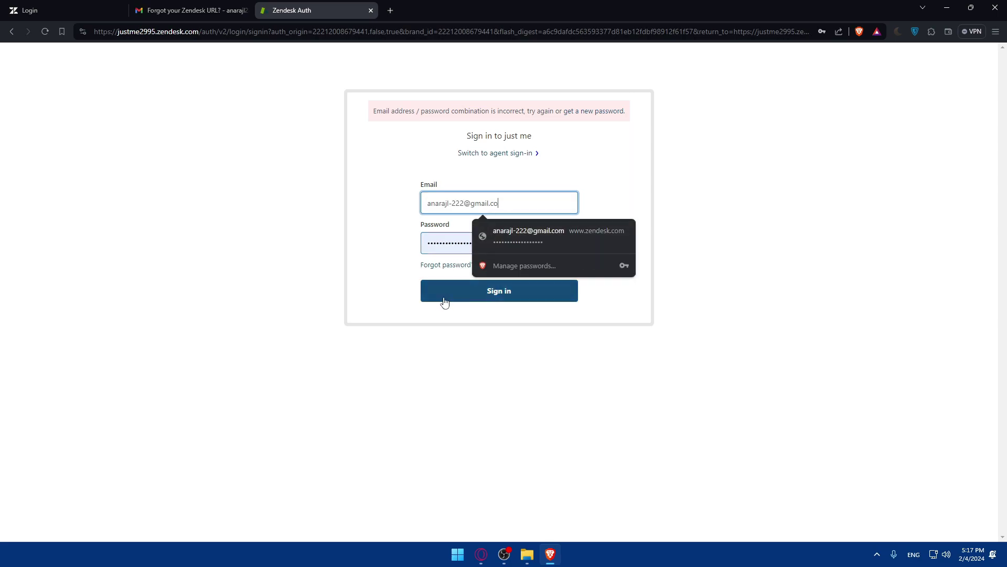
{"action": "left_click", "coordinate": [450, 204]}
{"action": "key", "text": "BackSpace"}
{"action": "left_click", "coordinate": [519, 206]}
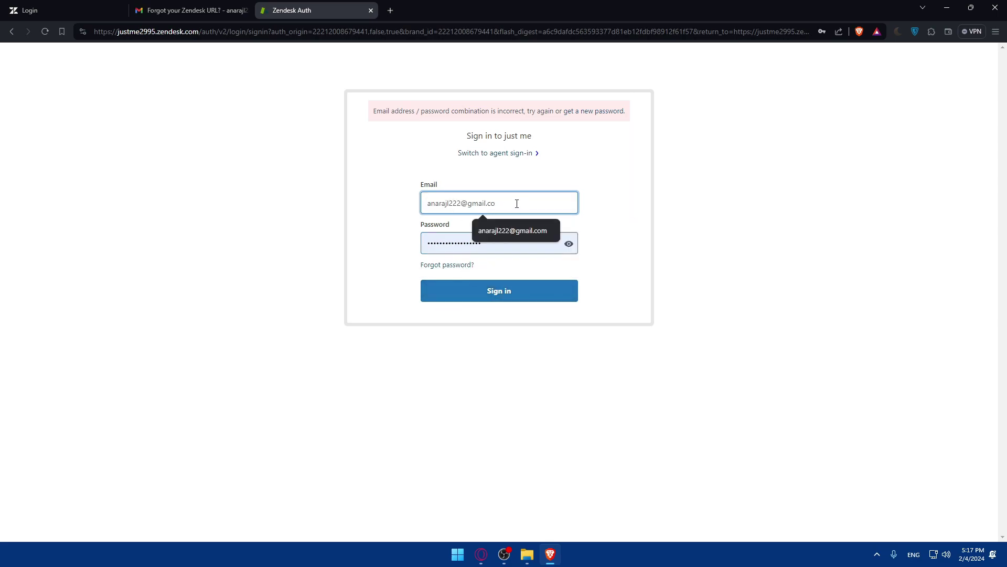
{"action": "type", "text": "m"}
{"action": "left_click", "coordinate": [465, 293]}
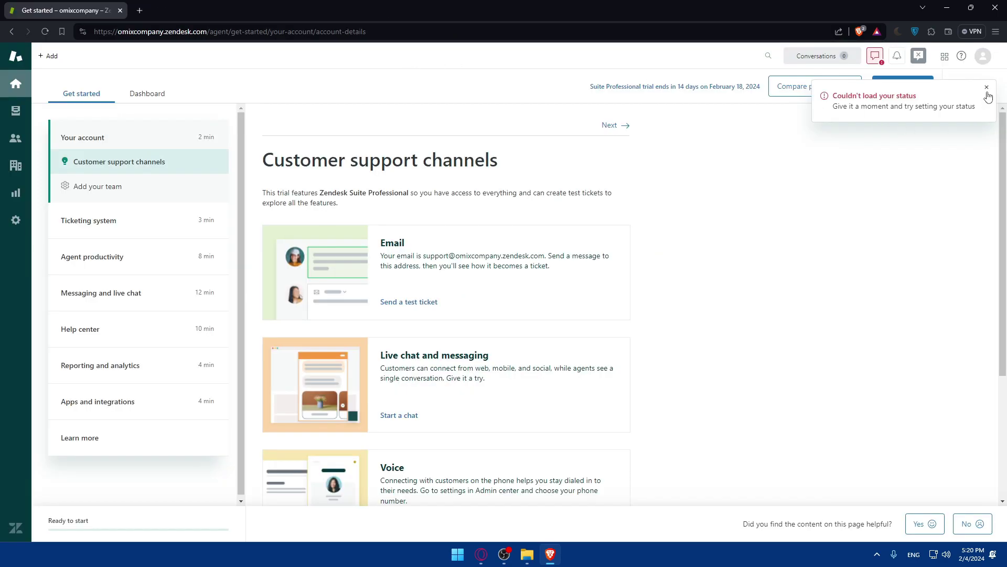
Close the 'Couldn't load your status' error toast on the Get started page.
{"action": "left_click", "coordinate": [987, 88]}
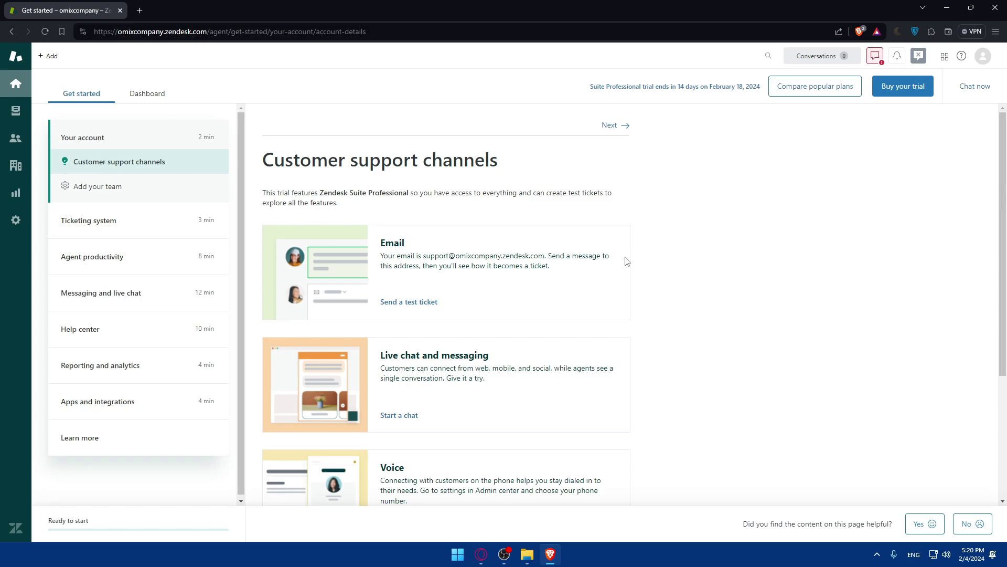
Open the Apps and integrations step and skip its intro video ahead to about 0:43.
{"action": "left_click", "coordinate": [151, 402]}
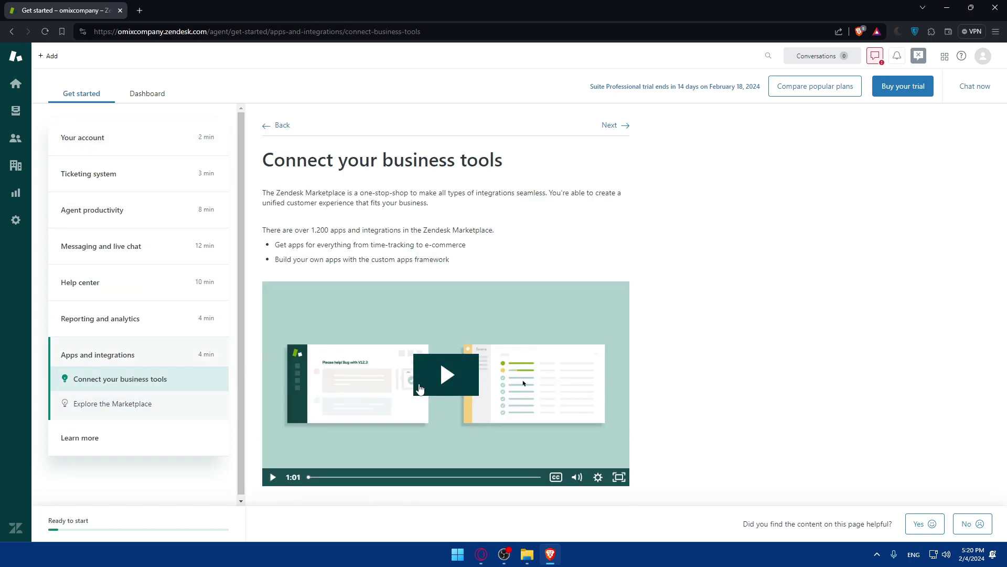
{"action": "left_click", "coordinate": [428, 388]}
{"action": "left_click", "coordinate": [339, 477]}
{"action": "left_click_drag", "start_coordinate": [340, 480], "coordinate": [486, 479]}
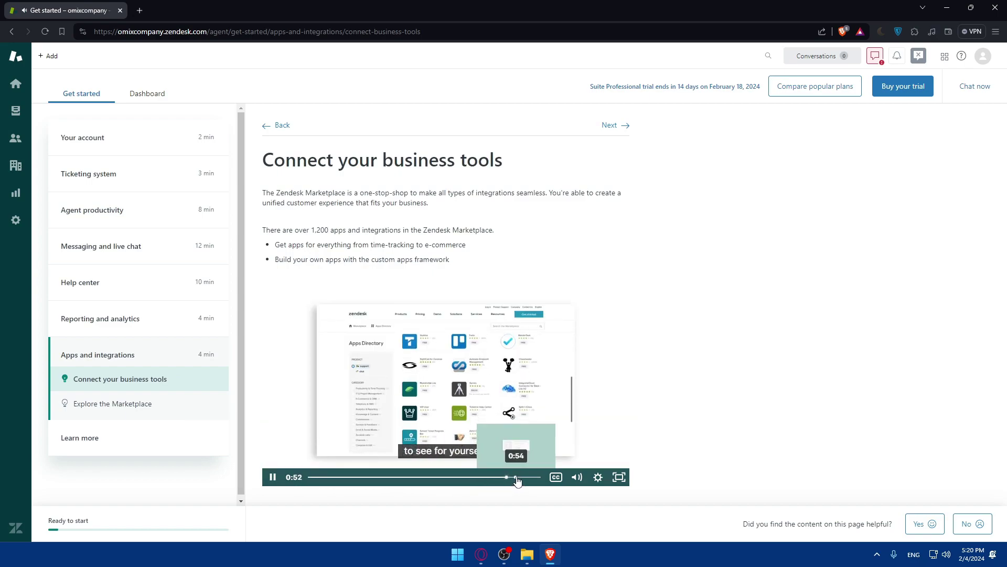
Open Explore all apps from Explore the Marketplace, then continue the guide to Learn more about Zendesk.
{"action": "left_click", "coordinate": [116, 413]}
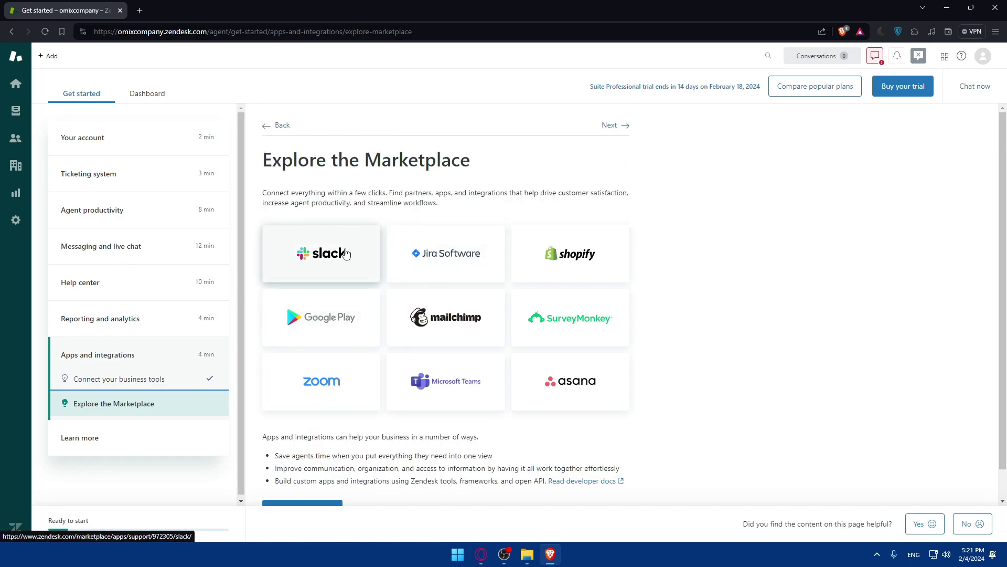
{"action": "scroll", "coordinate": [345, 254], "scroll_direction": "down", "scroll_amount": 1}
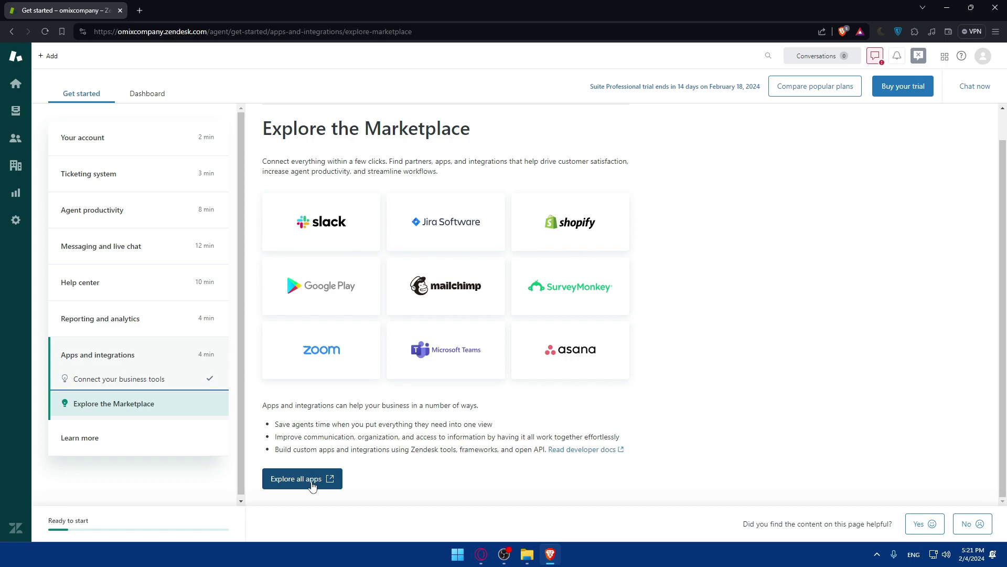
{"action": "left_click", "coordinate": [314, 485]}
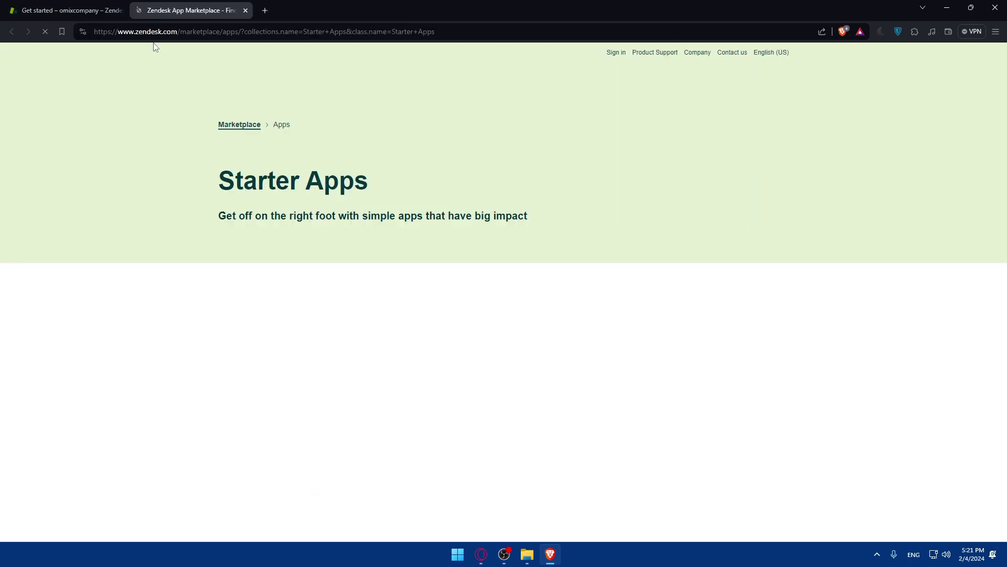
{"action": "left_click", "coordinate": [68, 10]}
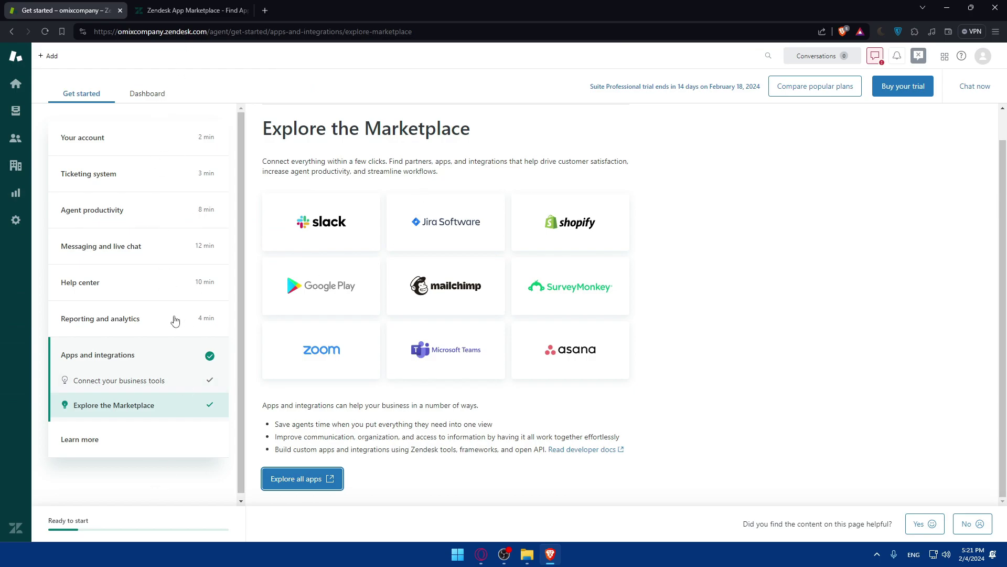
{"action": "left_click", "coordinate": [158, 96]}
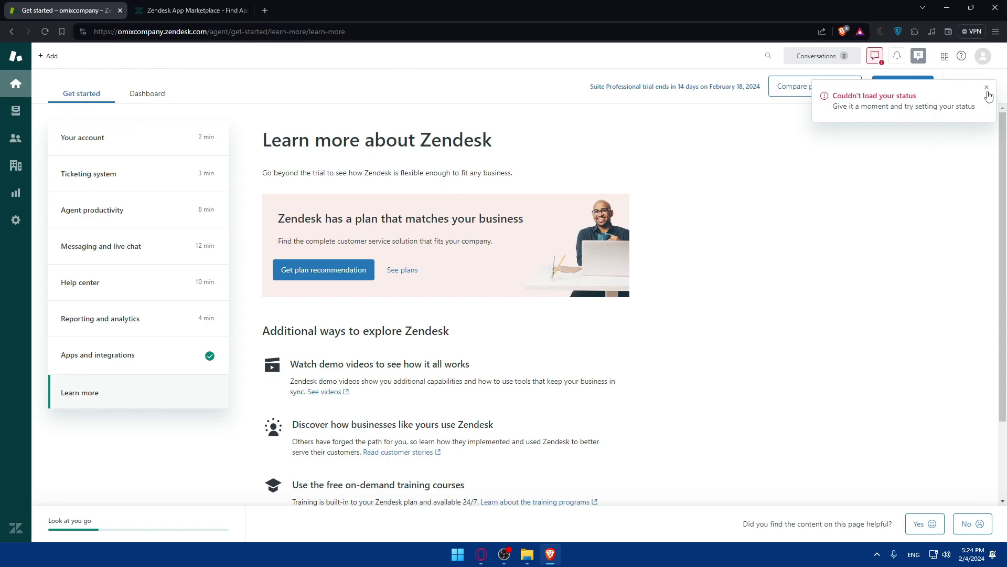
Dismiss the status toast and load zendesk.com/marketplace in a new third tab.
{"action": "left_click", "coordinate": [987, 90]}
{"action": "left_click", "coordinate": [265, 11]}
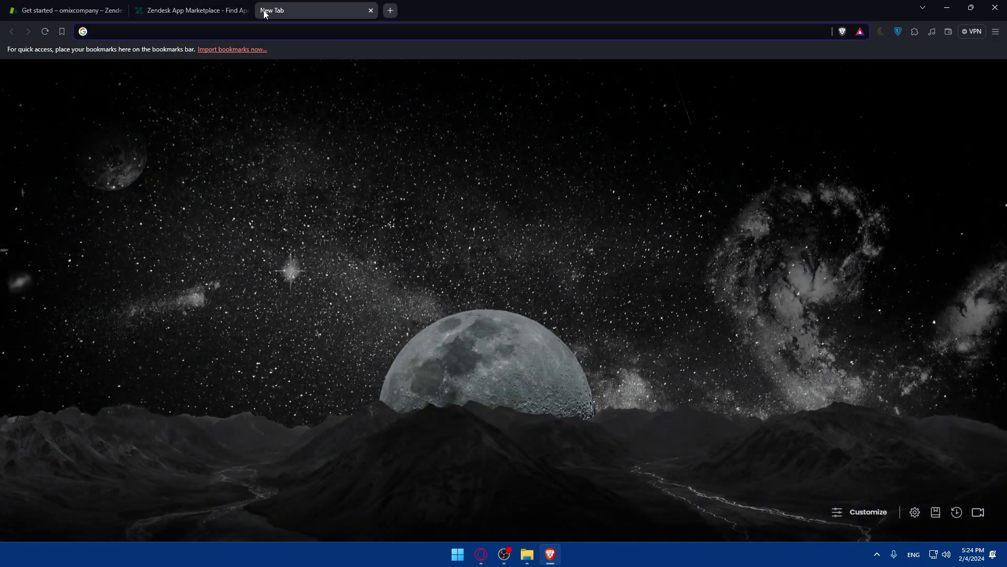
{"action": "type", "text": "dew"}
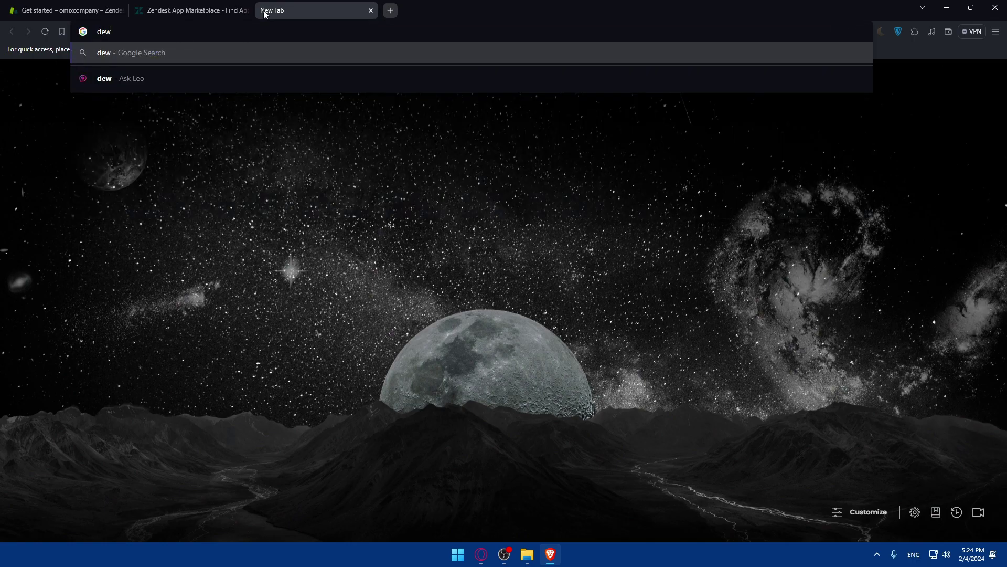
{"action": "key", "text": "BackSpace"}
{"action": "key", "text": "BackSpace"}
{"action": "key", "text": "BackSpace"}
{"action": "type", "text": "zendes"}
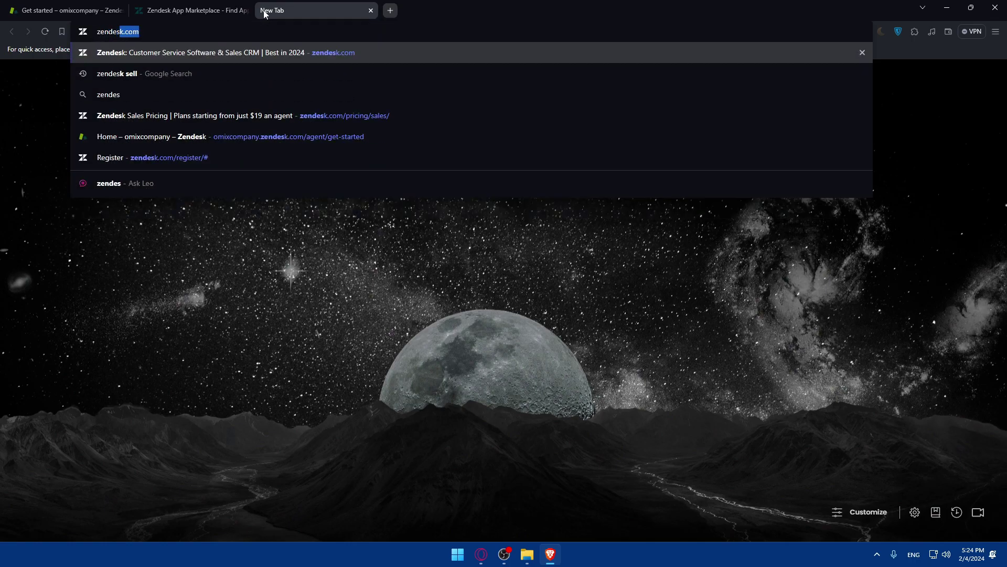
{"action": "type", "text": "k.com/"}
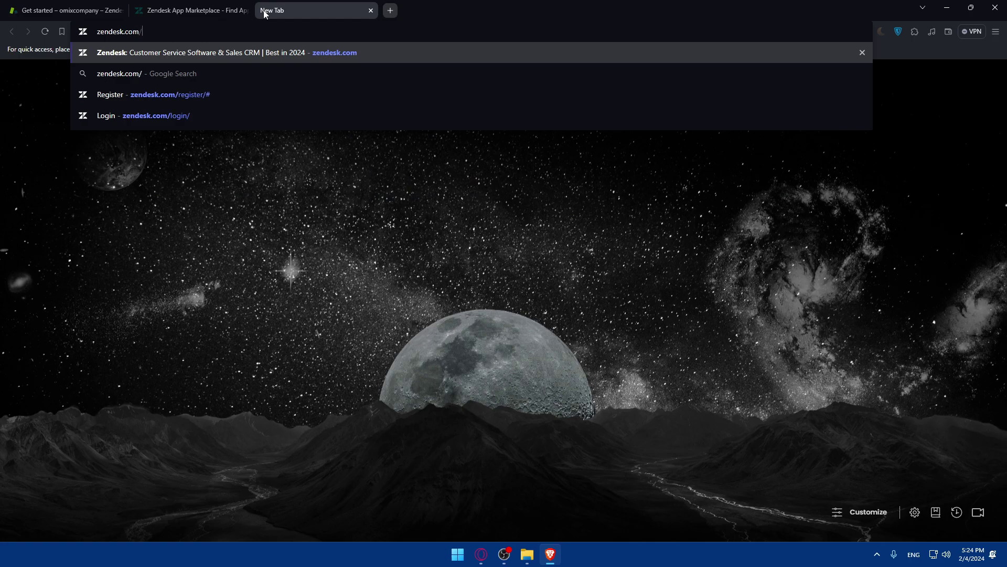
{"action": "type", "text": "markee"}
{"action": "key", "text": "BackSpace"}
{"action": "type", "text": "t"}
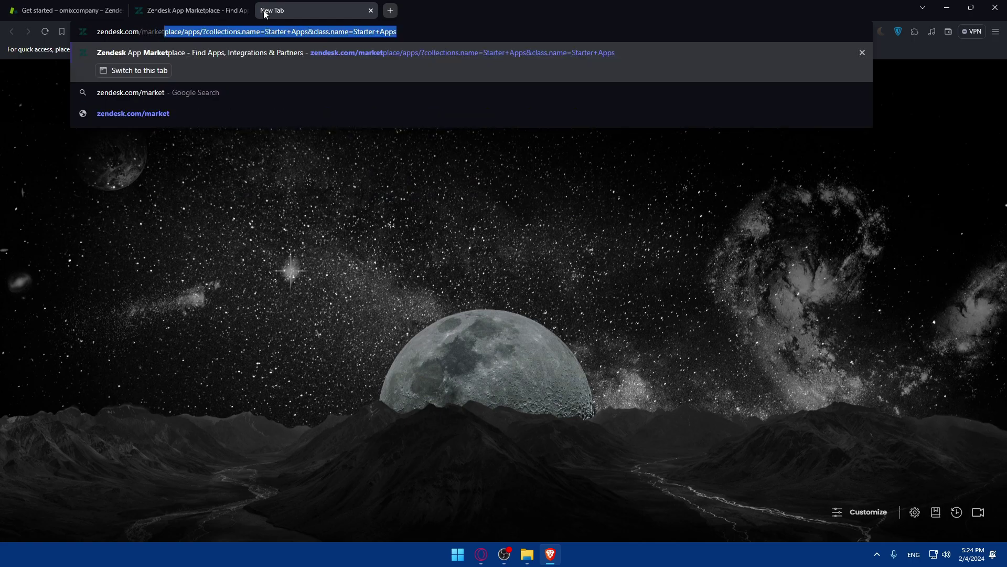
{"action": "type", "text": "place"}
{"action": "key", "text": "Delete"}
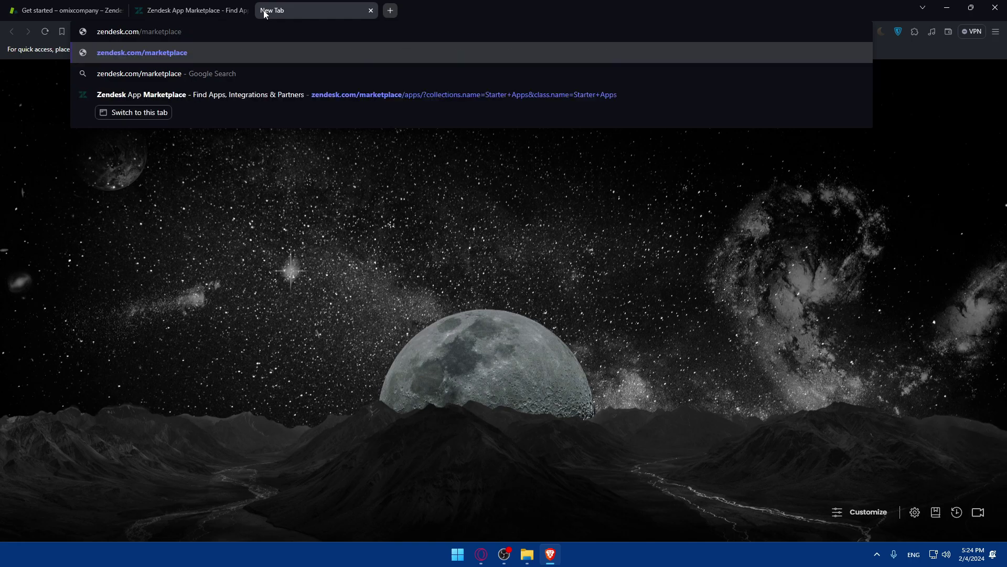
{"action": "key", "text": "Return"}
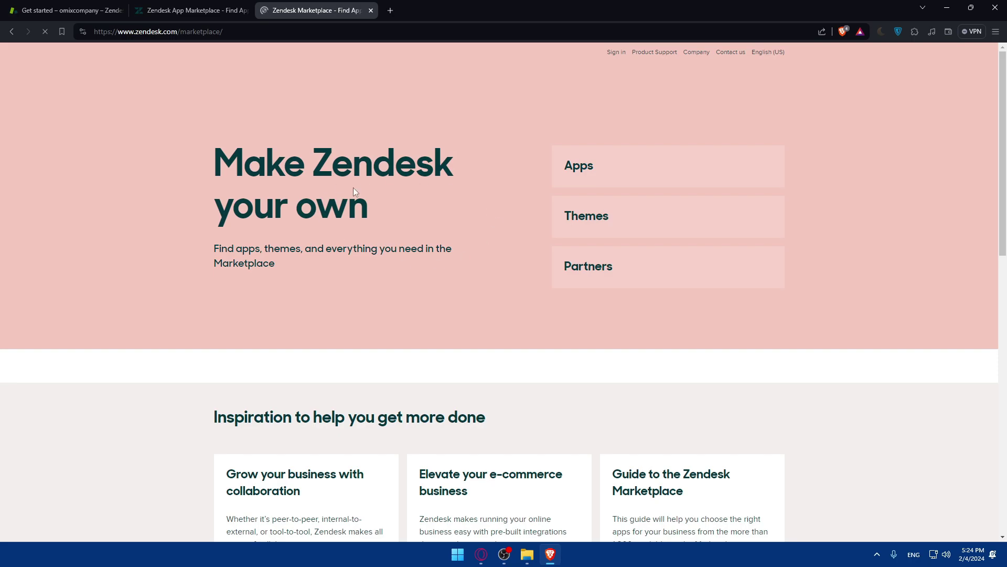
Browse the Marketplace Apps, sign in to the omixcompany account, then close the extra tab.
{"action": "left_click", "coordinate": [612, 179]}
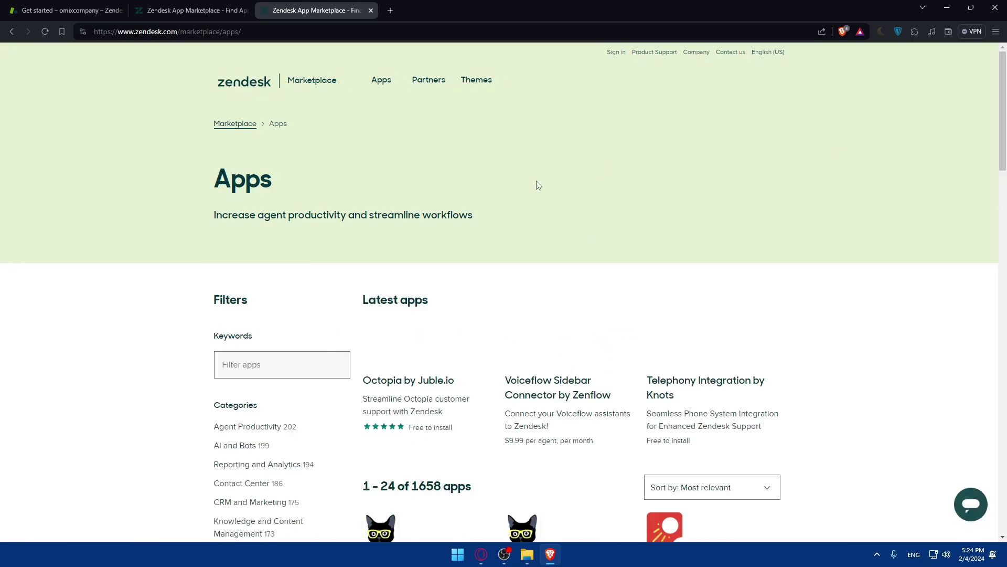
{"action": "scroll", "coordinate": [504, 195], "scroll_direction": "down", "scroll_amount": 2}
{"action": "scroll", "coordinate": [493, 233], "scroll_direction": "up", "scroll_amount": 2}
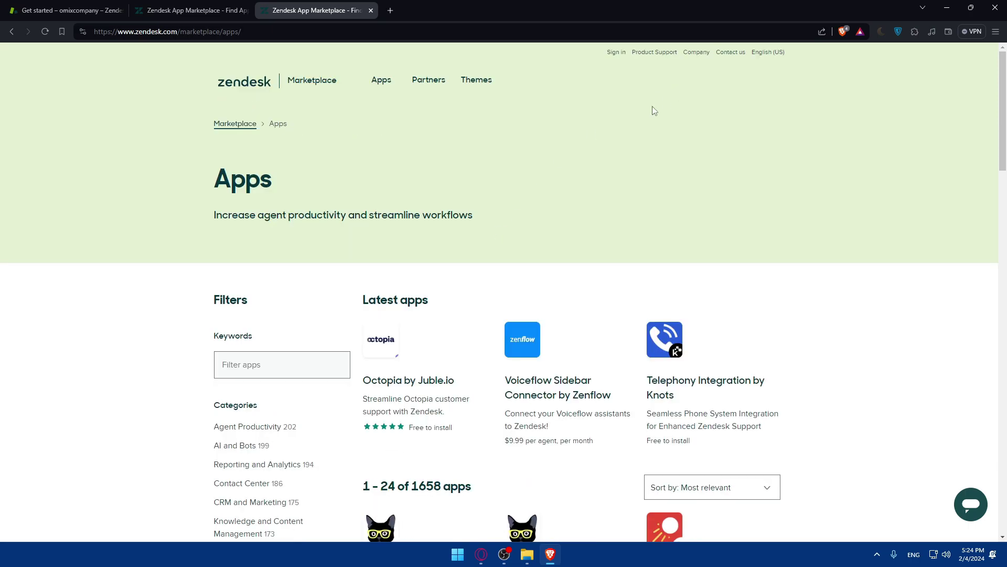
{"action": "left_click", "coordinate": [615, 53]}
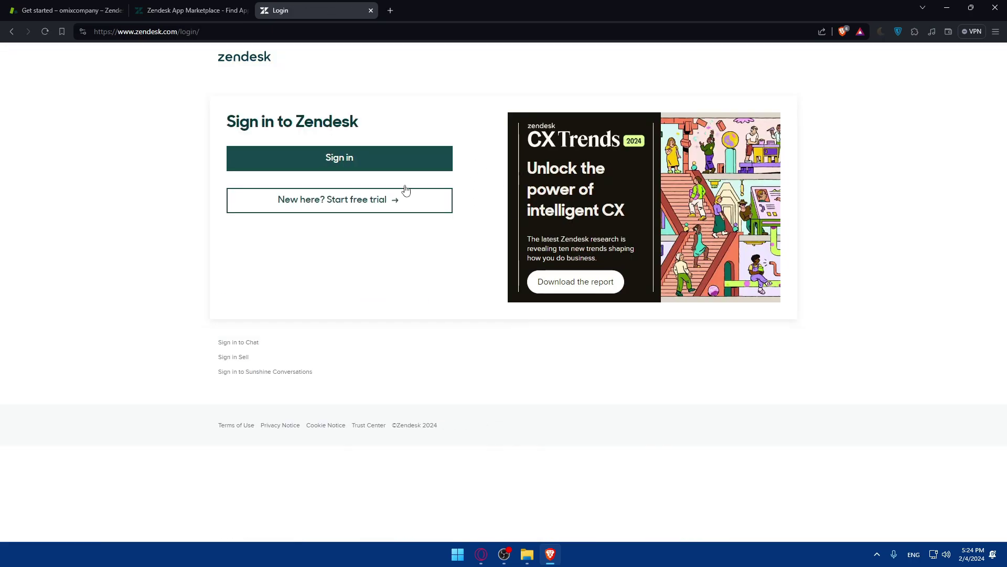
{"action": "left_click", "coordinate": [360, 158]}
{"action": "left_click", "coordinate": [353, 188]}
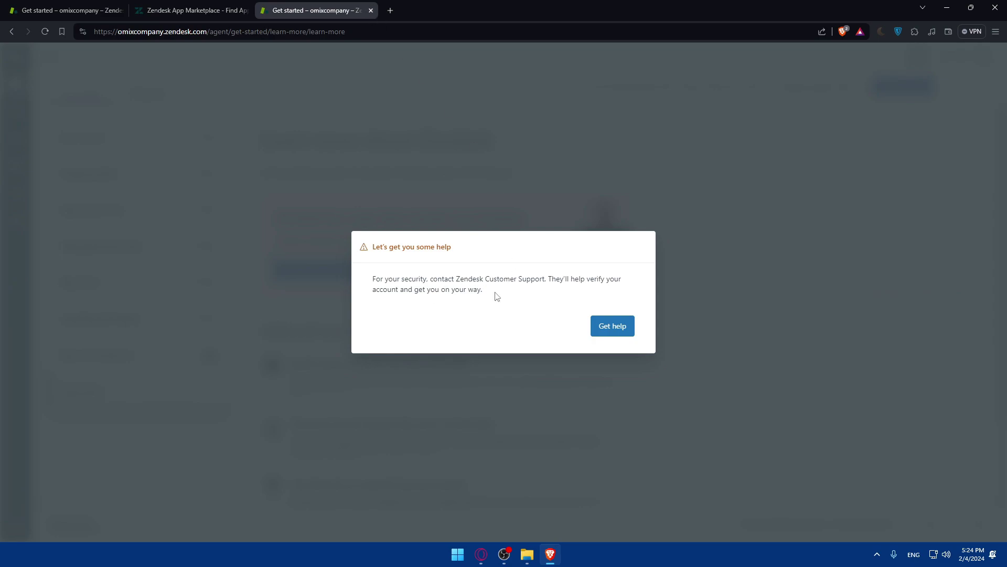
{"action": "left_click", "coordinate": [371, 10]}
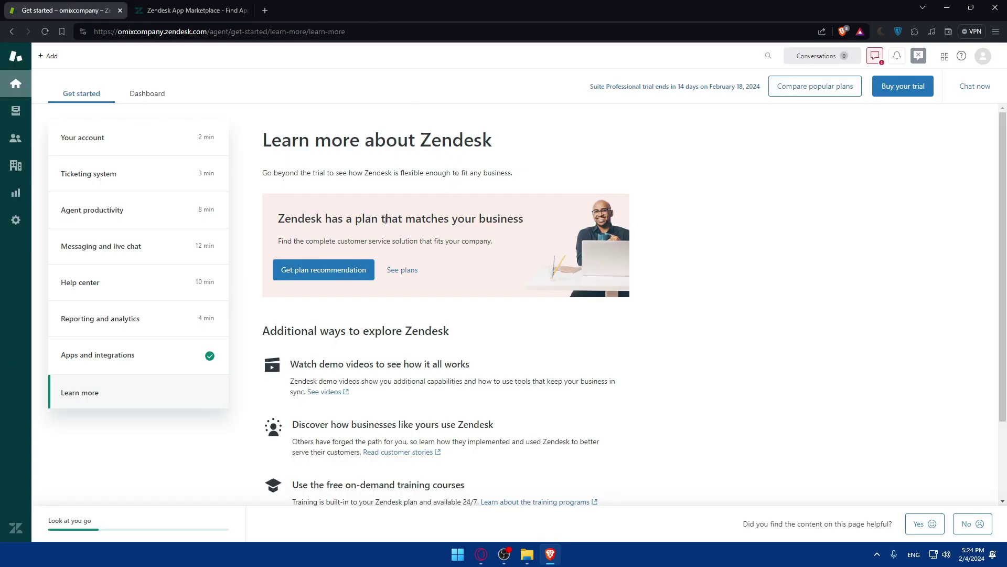
On the App Marketplace tab, try the keyword filter with 'slack', then erase it.
{"action": "left_click", "coordinate": [191, 11]}
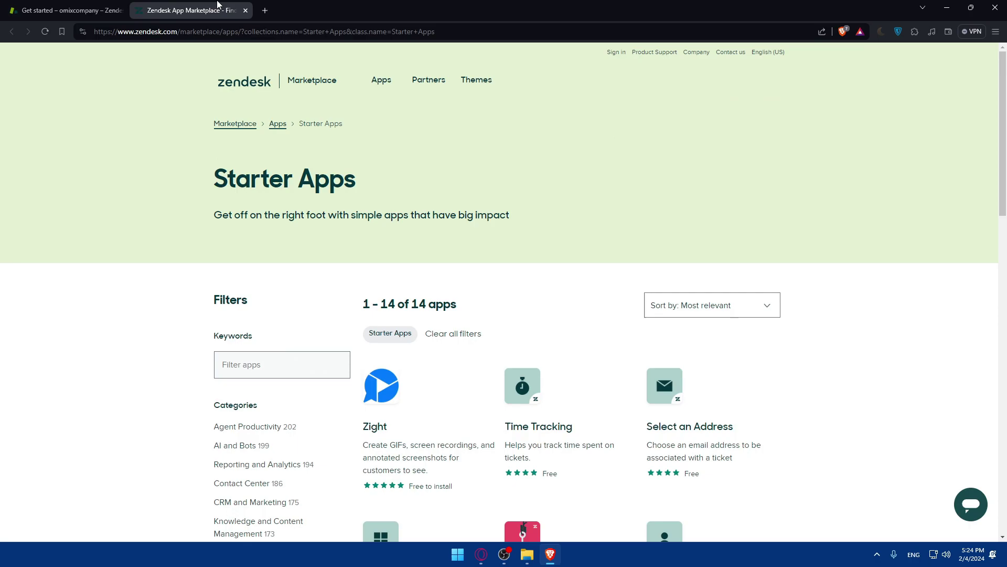
{"action": "scroll", "coordinate": [467, 262], "scroll_direction": "down", "scroll_amount": 2}
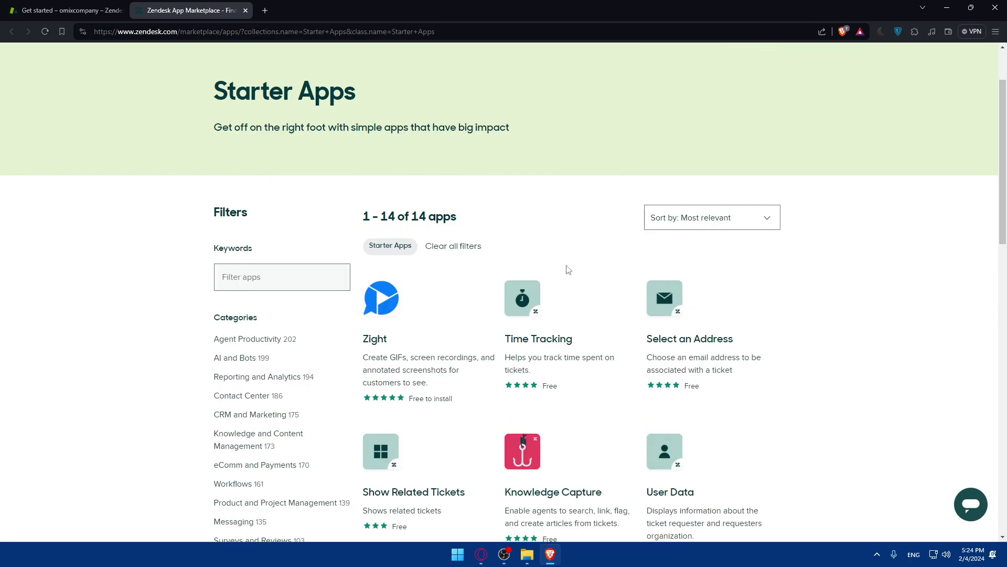
{"action": "left_click", "coordinate": [255, 276]}
{"action": "type", "text": "slack"}
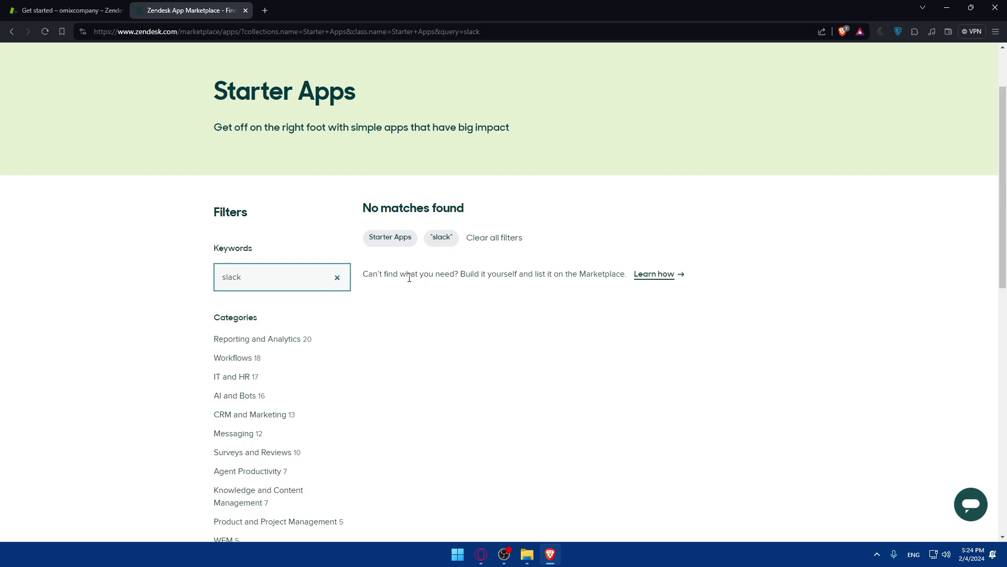
{"action": "key", "text": "BackSpace"}
{"action": "key", "text": "BackSpace"}
{"action": "key", "text": "BackSpace"}
{"action": "key", "text": "BackSpace"}
{"action": "left_click", "coordinate": [120, 271]}
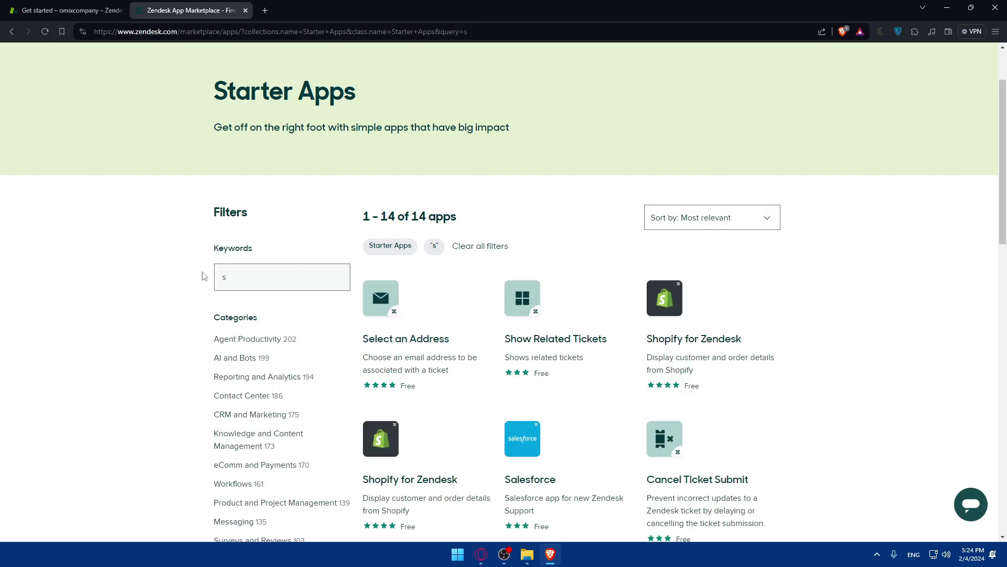
{"action": "scroll", "coordinate": [434, 270], "scroll_direction": "down", "scroll_amount": 12}
{"action": "scroll", "coordinate": [441, 268], "scroll_direction": "up", "scroll_amount": 14}
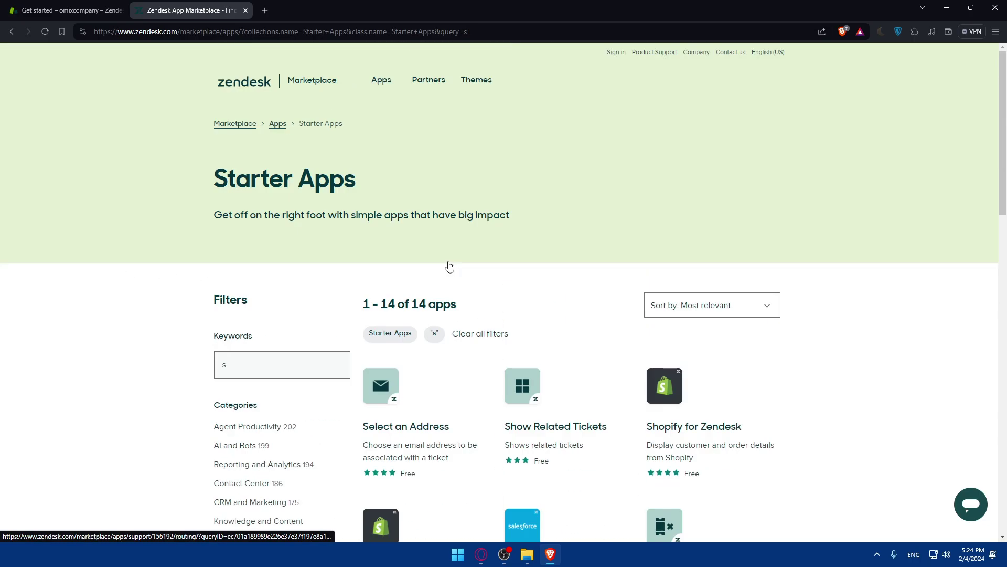
Open the full Apps listing and filter it by the keyword 'slack', showing 106 apps.
{"action": "left_click", "coordinate": [386, 83]}
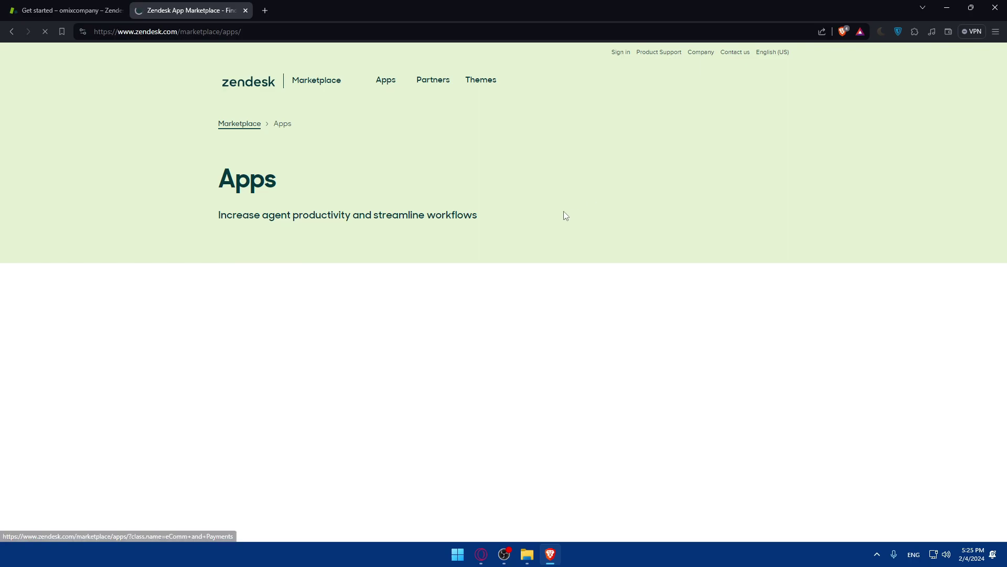
{"action": "scroll", "coordinate": [551, 216], "scroll_direction": "down", "scroll_amount": 3}
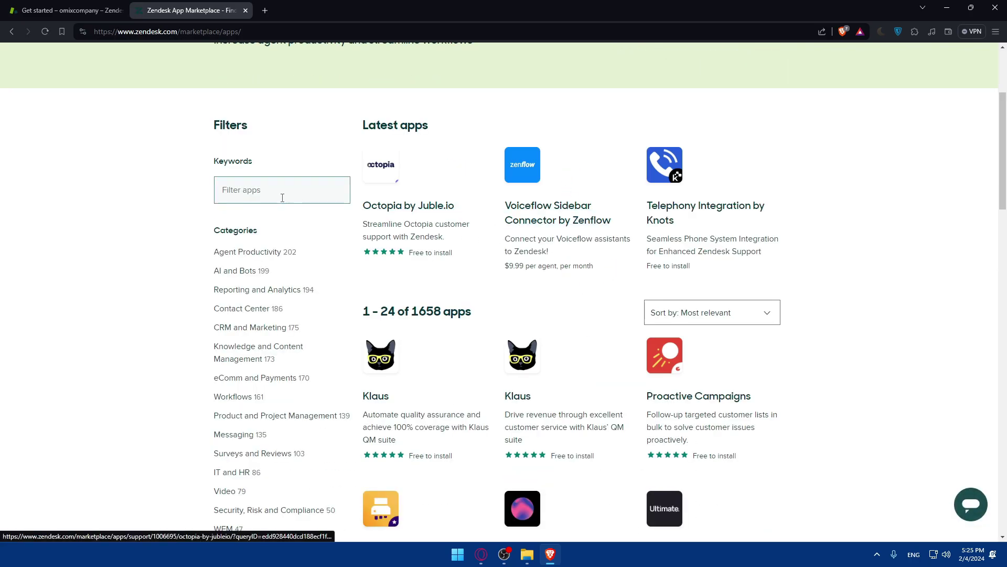
{"action": "left_click", "coordinate": [282, 197]}
{"action": "type", "text": "slack"}
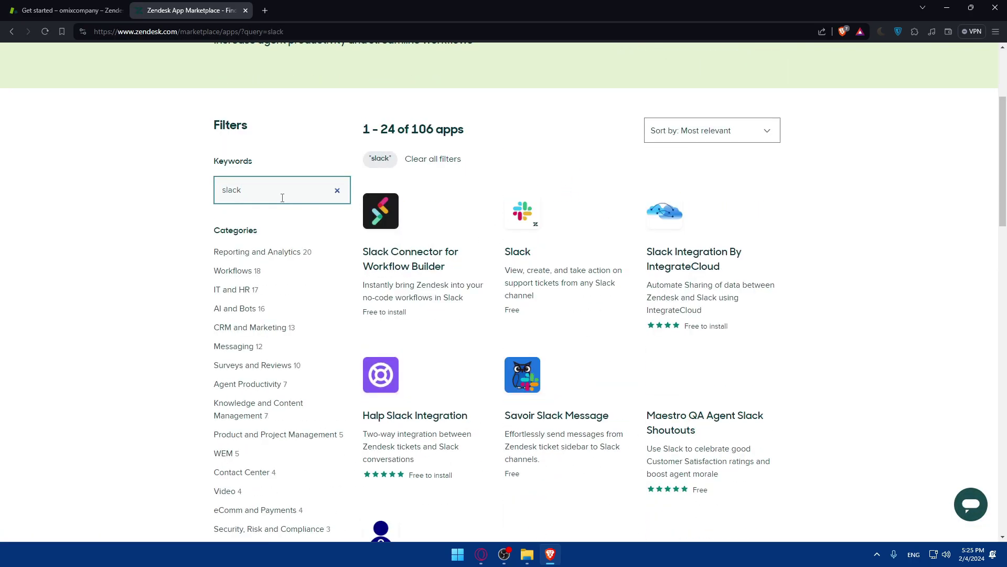
Open the Slack app's marketplace page and read its 'Get set up' install instructions.
{"action": "left_click", "coordinate": [523, 212]}
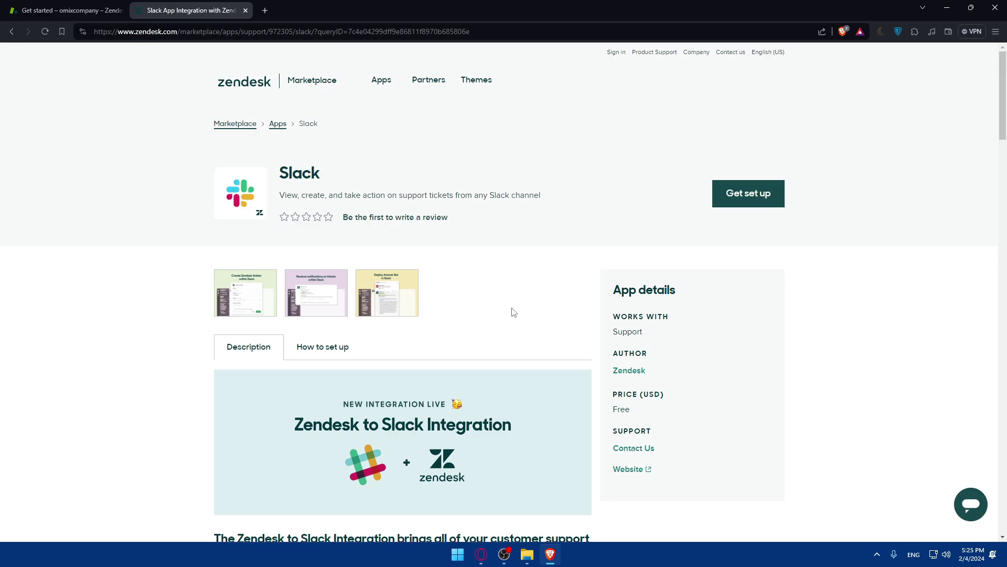
{"action": "scroll", "coordinate": [513, 304], "scroll_direction": "down", "scroll_amount": 2}
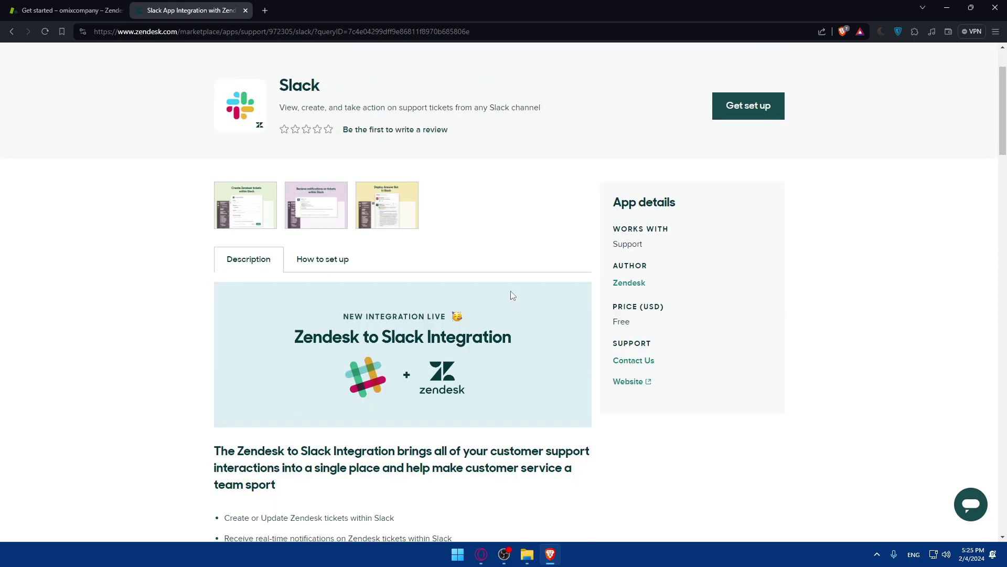
{"action": "left_click", "coordinate": [741, 110]}
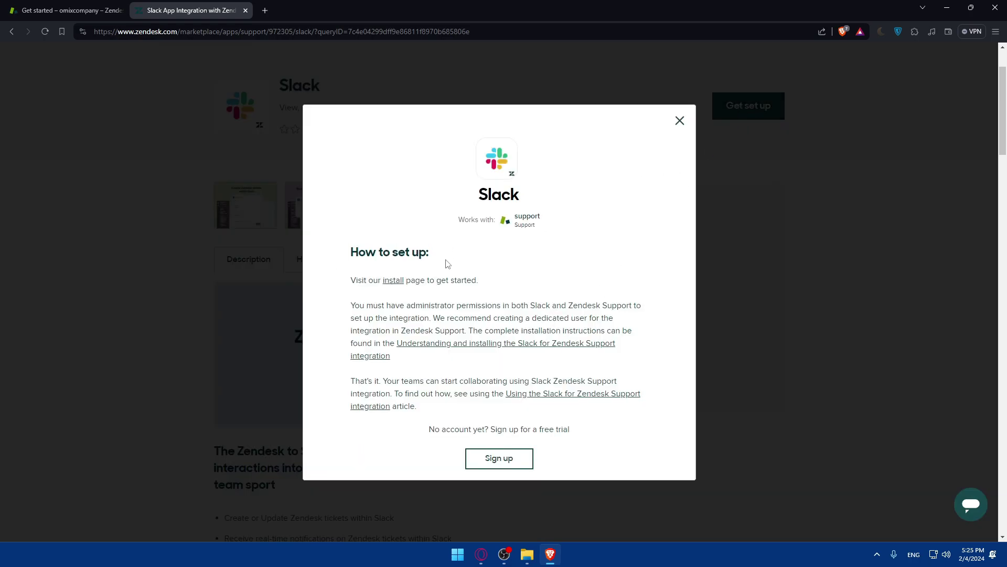
{"action": "left_click_drag", "start_coordinate": [347, 282], "coordinate": [482, 285]}
{"action": "left_click", "coordinate": [470, 292]}
{"action": "scroll", "coordinate": [453, 285], "scroll_direction": "down", "scroll_amount": 2}
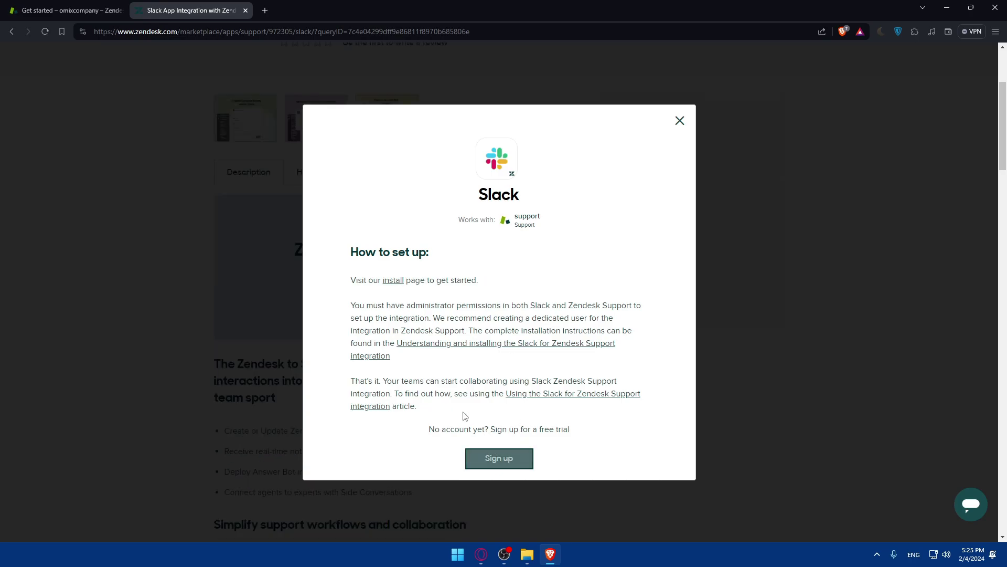
Start the free-trial sign-up, entering a work email address plus first and last name.
{"action": "left_click", "coordinate": [501, 466]}
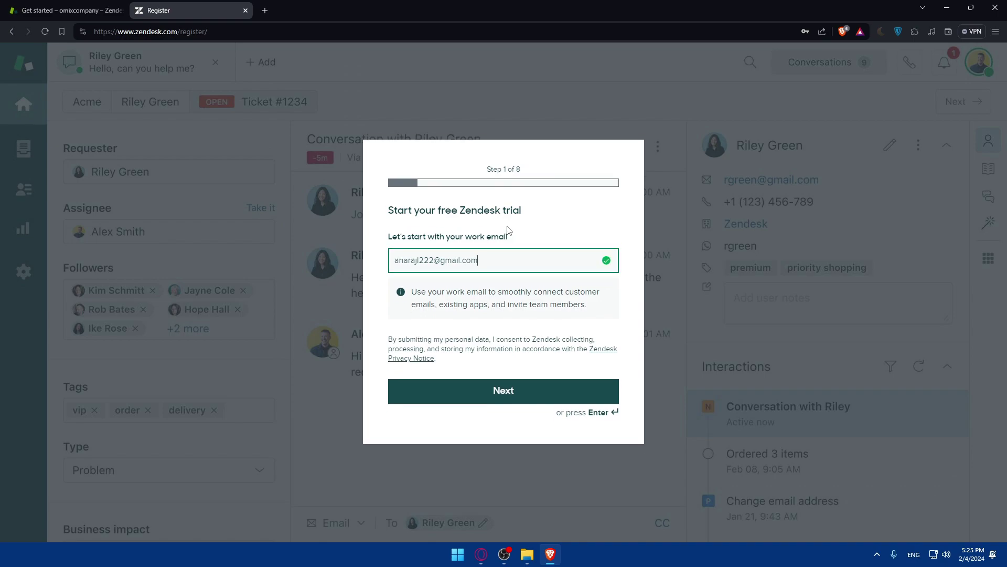
{"action": "triple_click", "coordinate": [520, 261]}
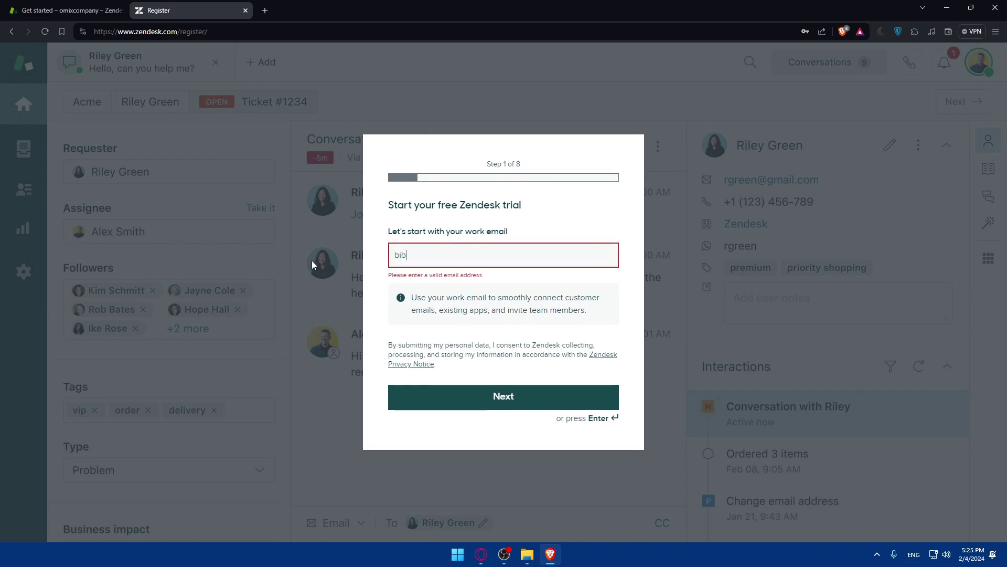
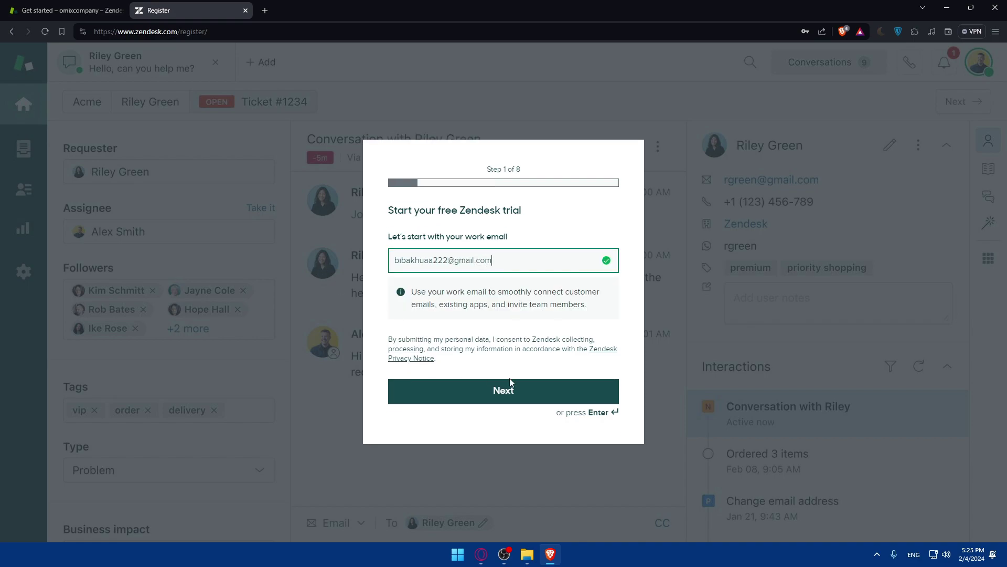
{"action": "left_click", "coordinate": [514, 395]}
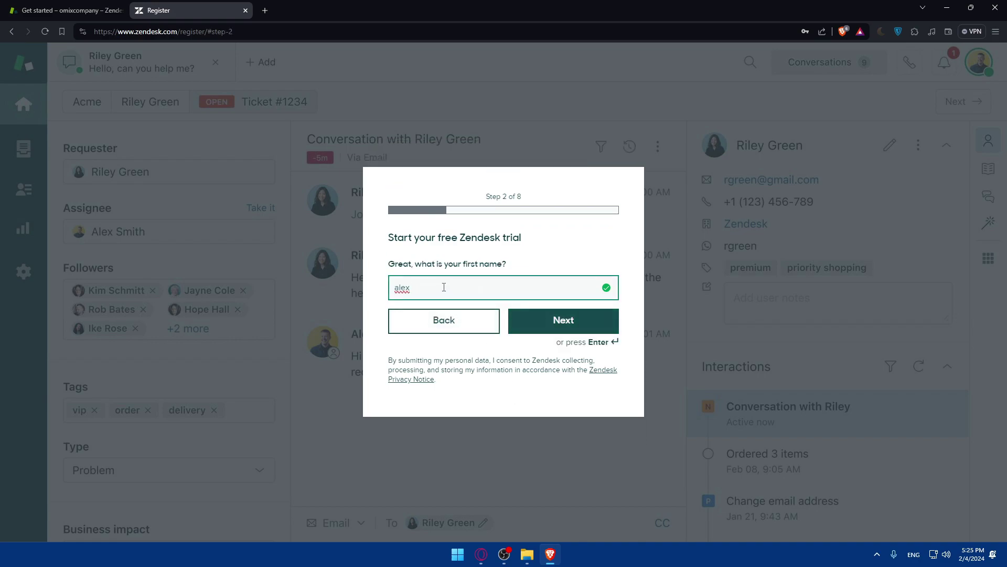
{"action": "key", "text": "ctrl+a"}
{"action": "type", "text": "omix"}
{"action": "left_click", "coordinate": [562, 321]}
{"action": "type", "text": "a"}
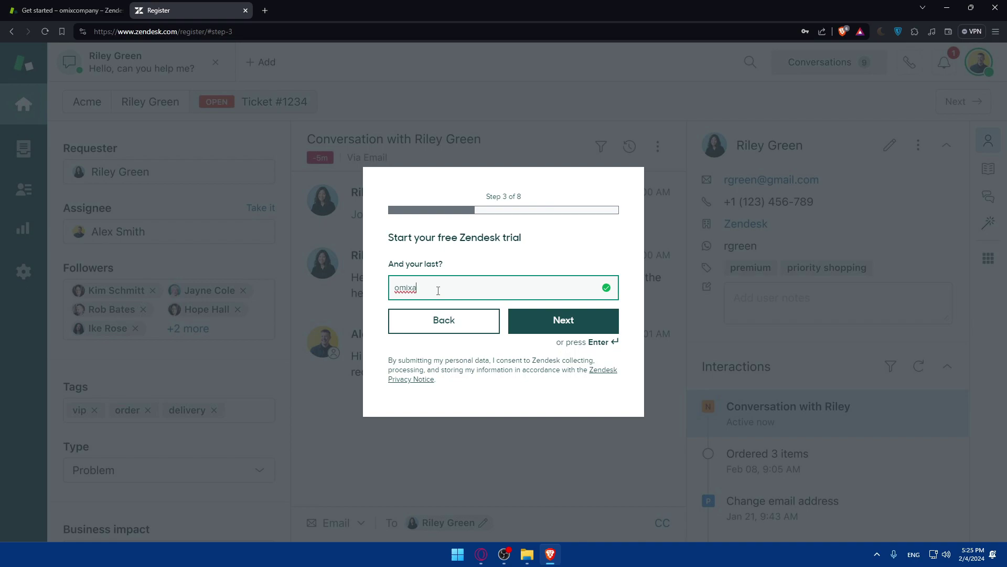
{"action": "key", "text": "ctrl+a"}
{"action": "type", "text": "a"}
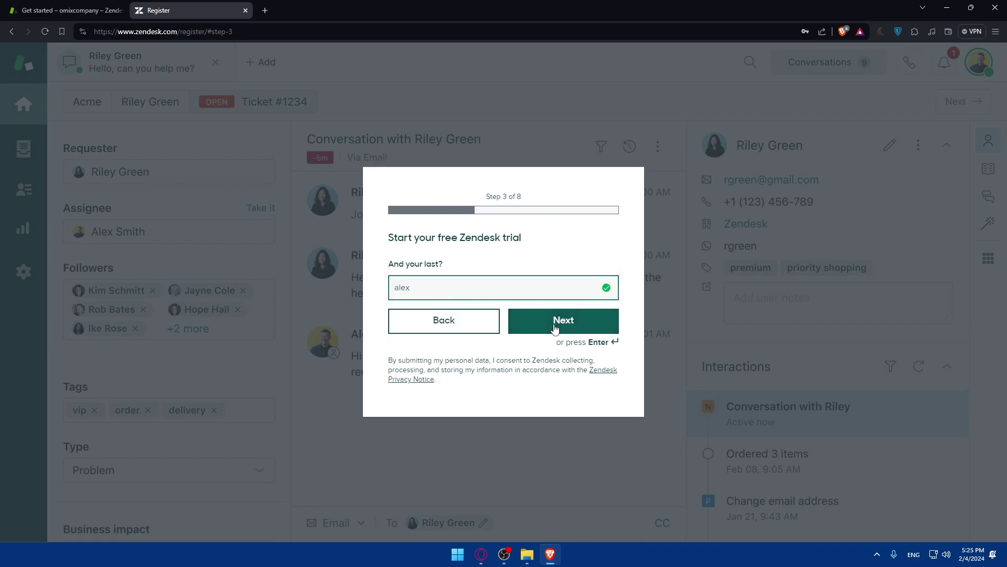
Edit the phone number and company name, keeping the default team size and English.
{"action": "left_click", "coordinate": [562, 321]}
{"action": "left_click_drag", "start_coordinate": [440, 288], "coordinate": [427, 288]}
{"action": "type", "text": "478"}
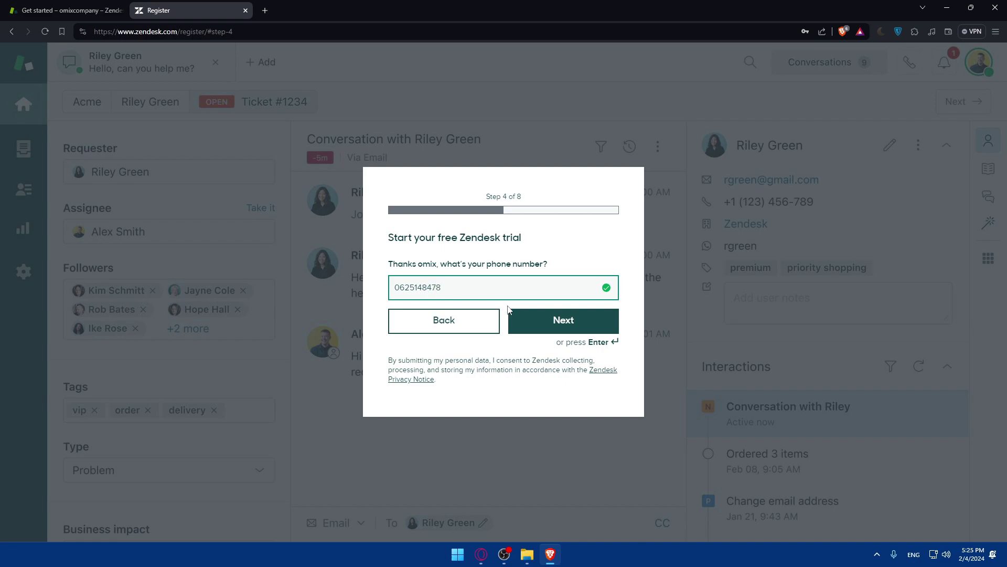
{"action": "key", "text": "Return"}
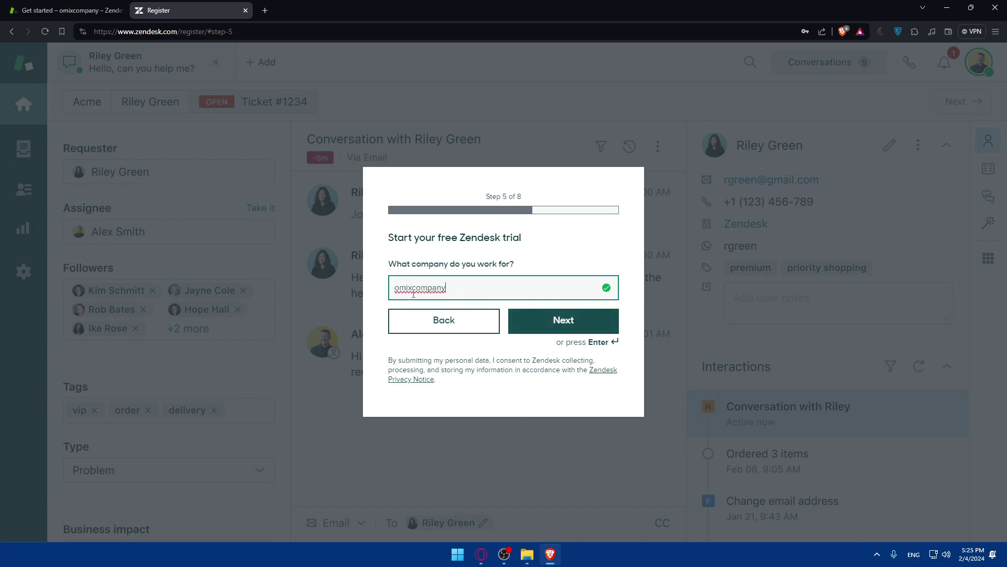
{"action": "left_click_drag", "start_coordinate": [456, 294], "coordinate": [412, 288]}
{"action": "key", "text": "BackSpace"}
{"action": "left_click", "coordinate": [519, 317]}
{"action": "left_click", "coordinate": [527, 320]}
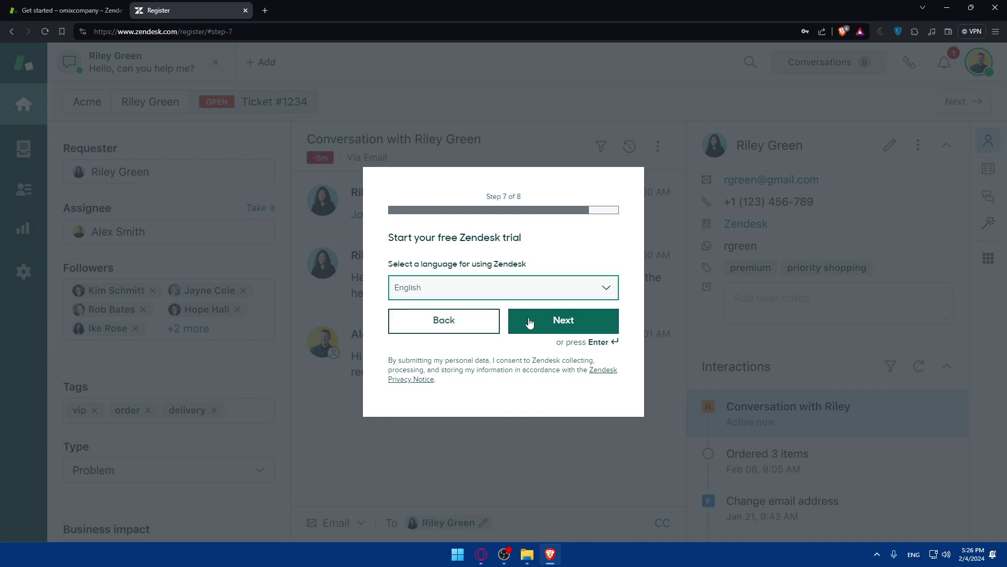
{"action": "left_click", "coordinate": [529, 321]}
Fill the password from a saved entry and complete the trial sign-up.
{"action": "left_click", "coordinate": [470, 277]}
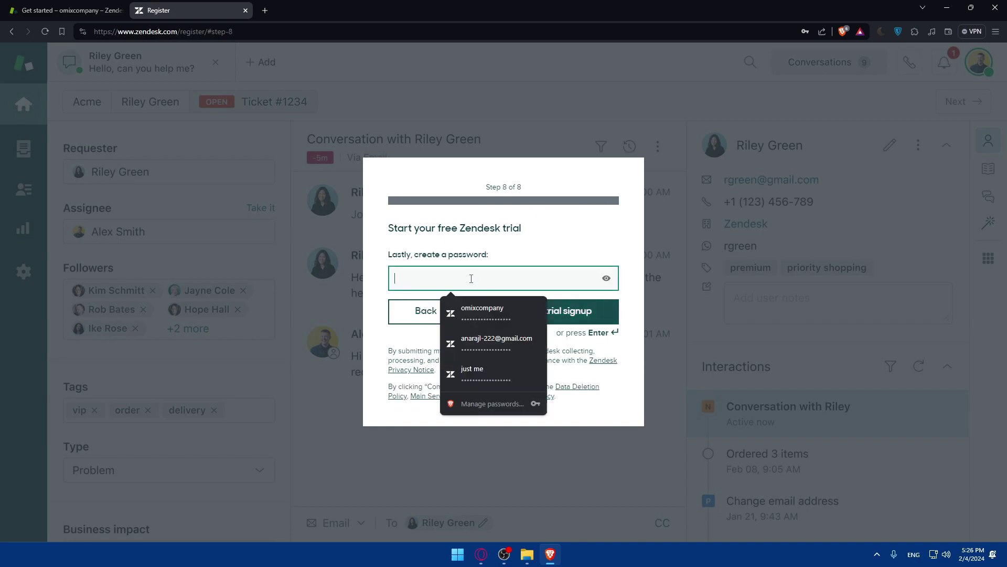
{"action": "left_click", "coordinate": [489, 309]}
{"action": "left_click", "coordinate": [566, 312]}
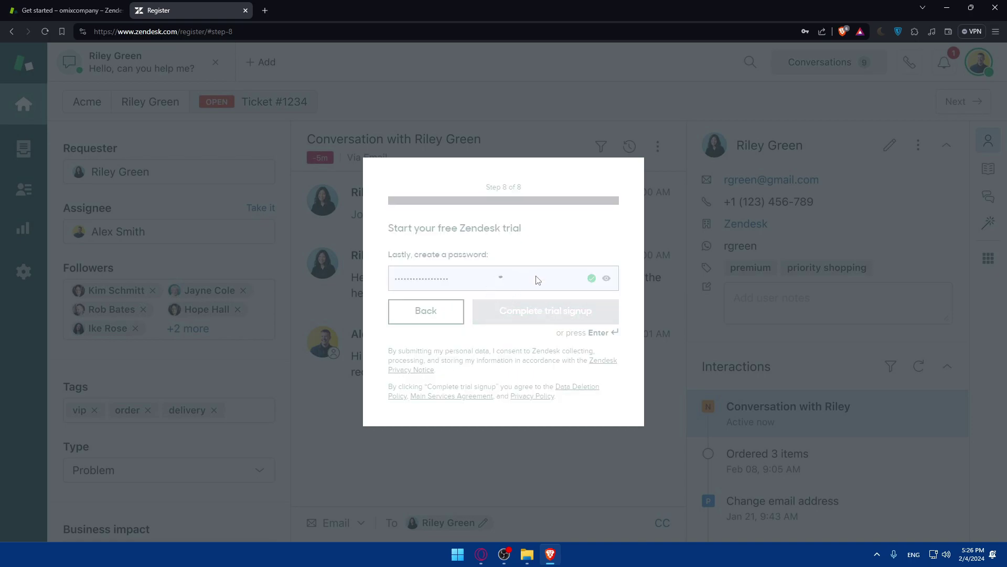
{"action": "left_click", "coordinate": [803, 118]}
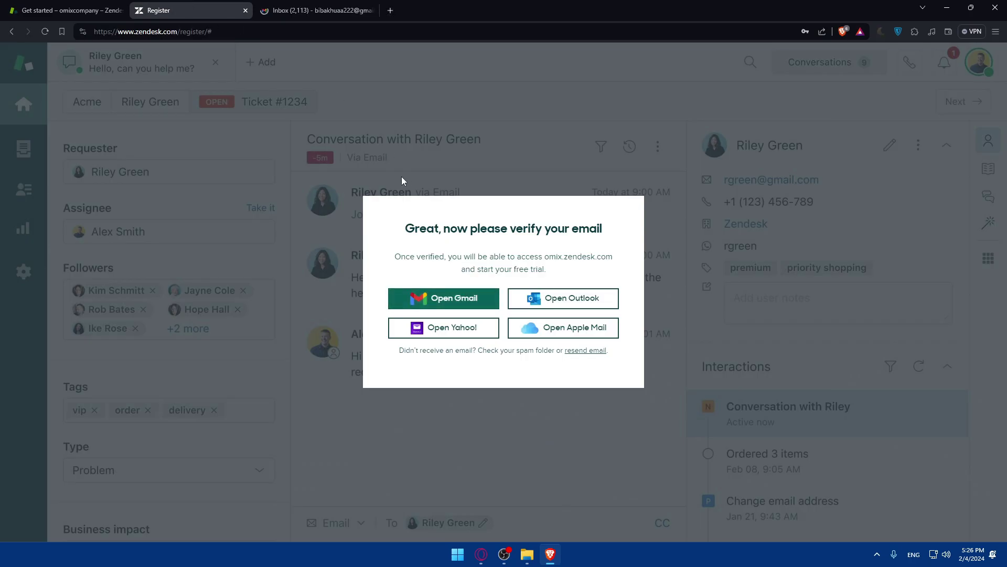
Close the extra Zendesk Get started tab and open the Zendesk verification email from Gmail's All Mail.
{"action": "left_click", "coordinate": [315, 10]}
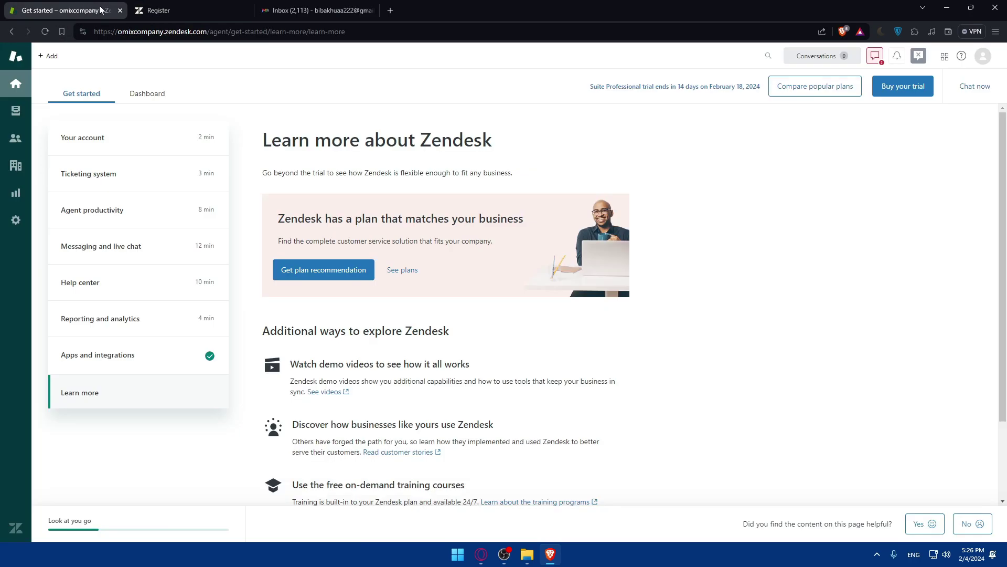
{"action": "left_click", "coordinate": [46, 31]}
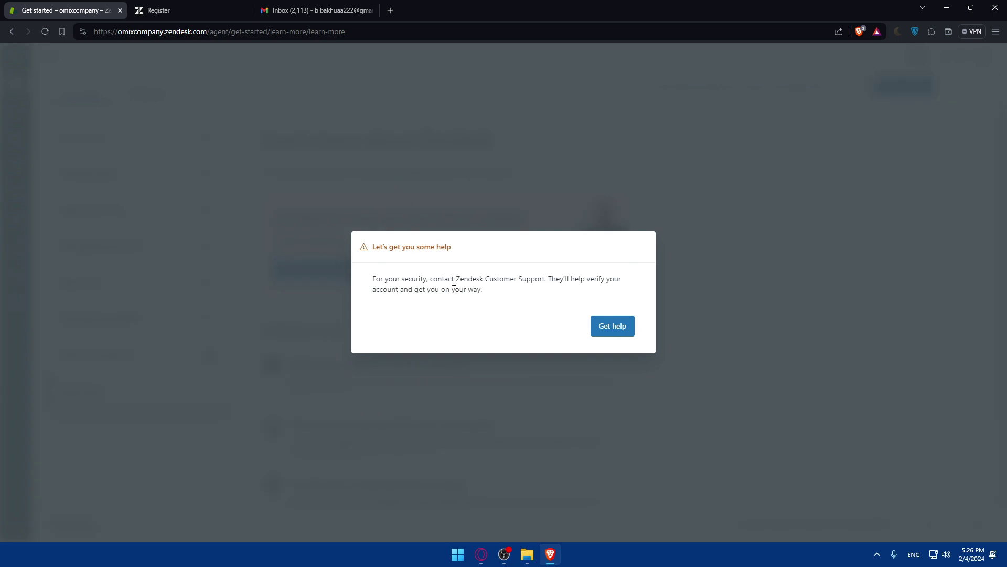
{"action": "left_click", "coordinate": [120, 10]}
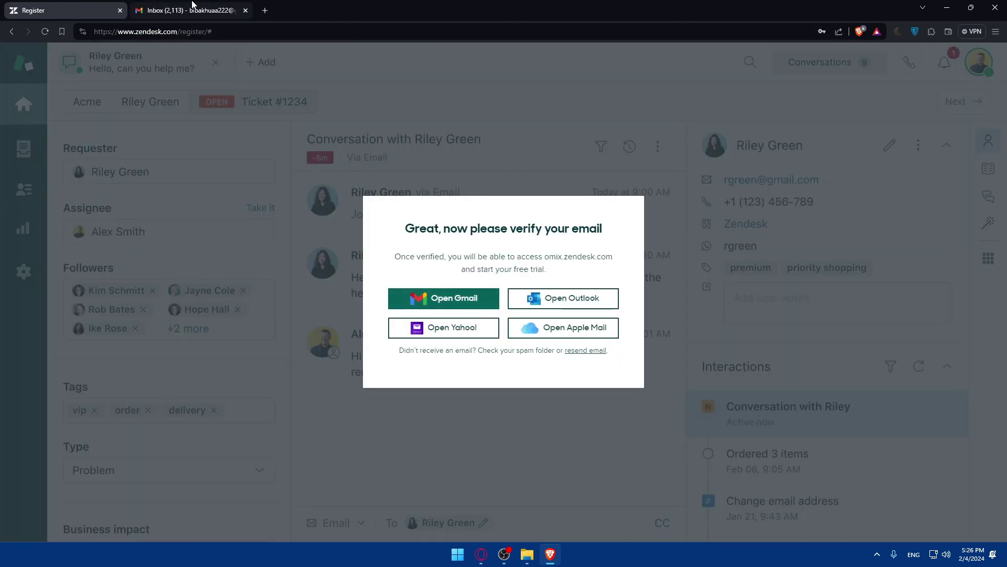
{"action": "left_click", "coordinate": [191, 10]}
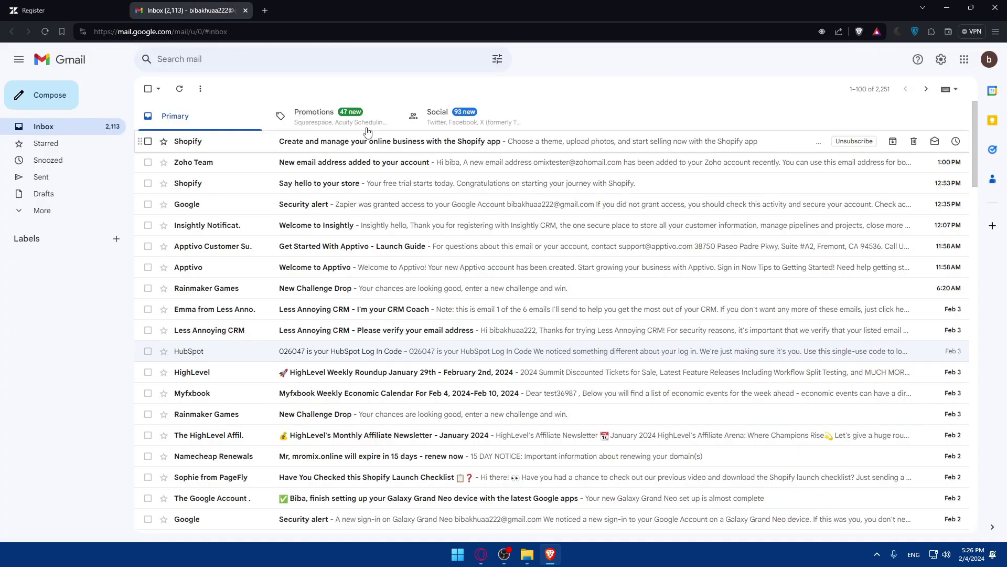
{"action": "left_click", "coordinate": [45, 211]}
{"action": "left_click", "coordinate": [49, 280]}
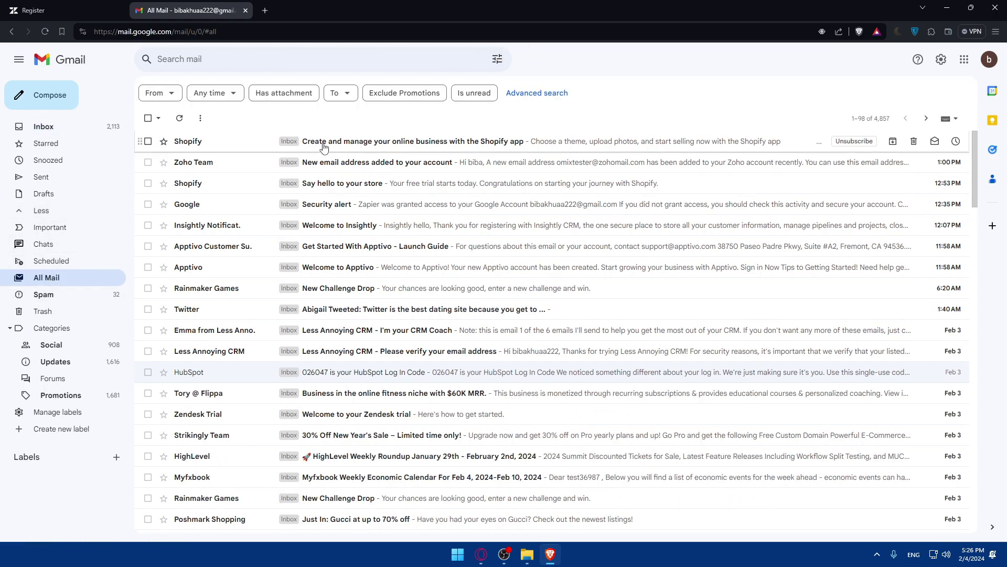
{"action": "left_click", "coordinate": [324, 144]}
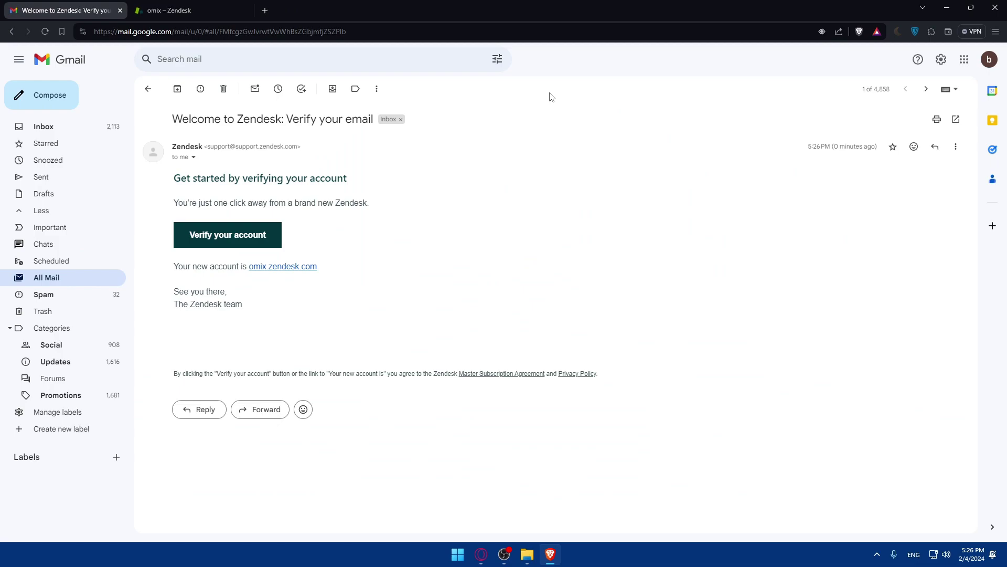
Close the Gmail tab and skip the trial experience survey with 'No thanks'.
{"action": "key", "text": "ctrl+w"}
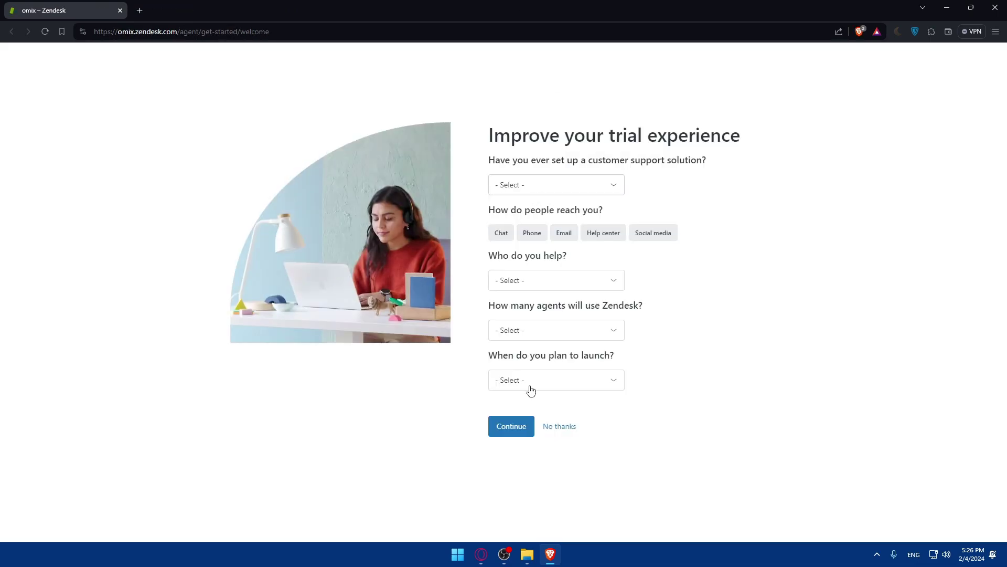
{"action": "left_click", "coordinate": [548, 426]}
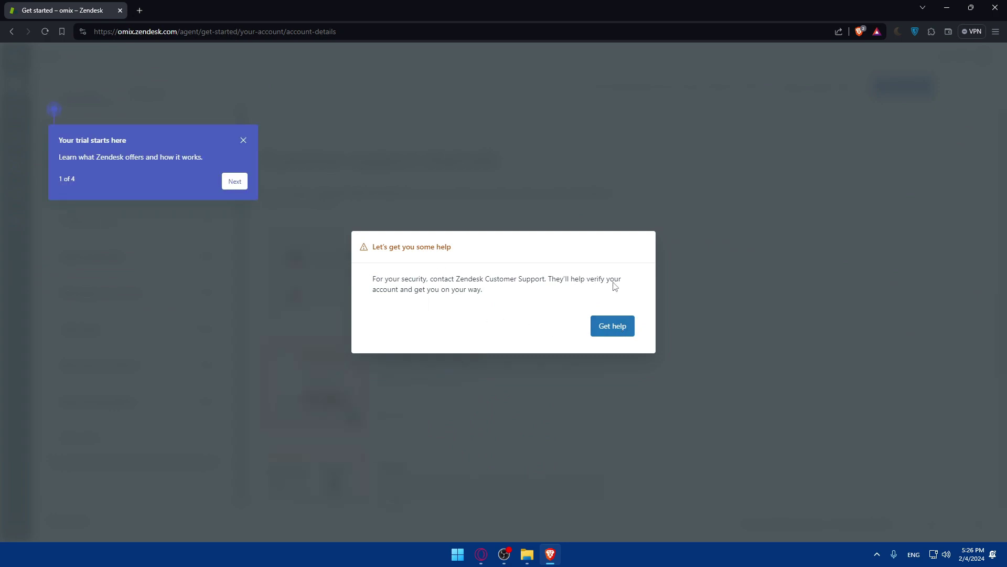
Dismiss the 'Your trial starts here' tour popup and close an empty new browser tab.
{"action": "left_click", "coordinate": [242, 142]}
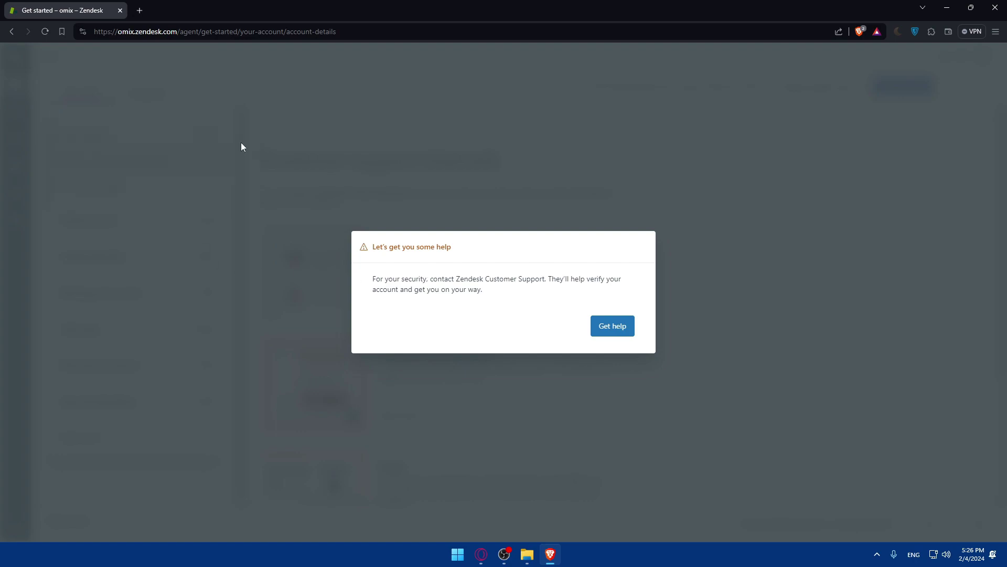
{"action": "left_click", "coordinate": [140, 12]}
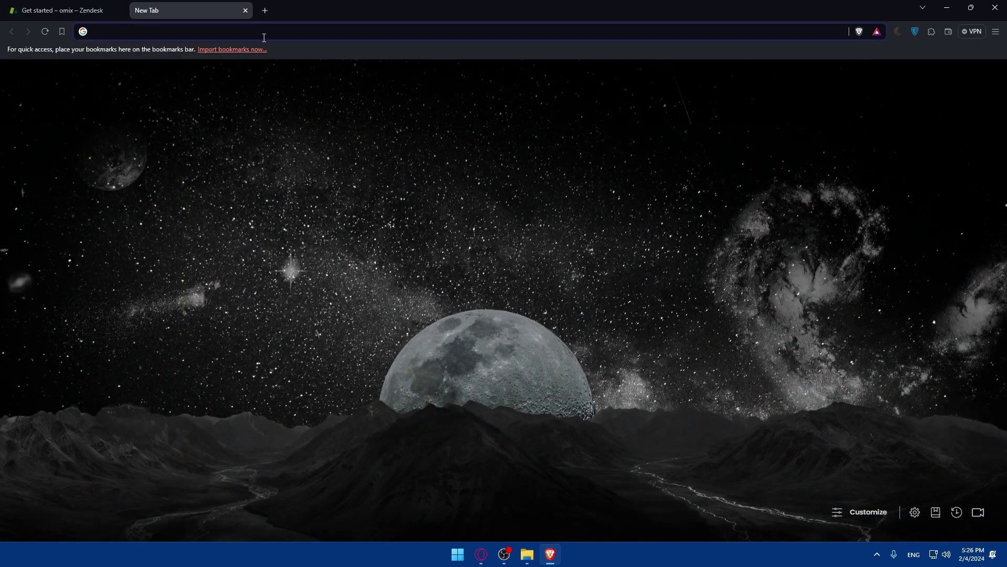
{"action": "left_click", "coordinate": [245, 11]}
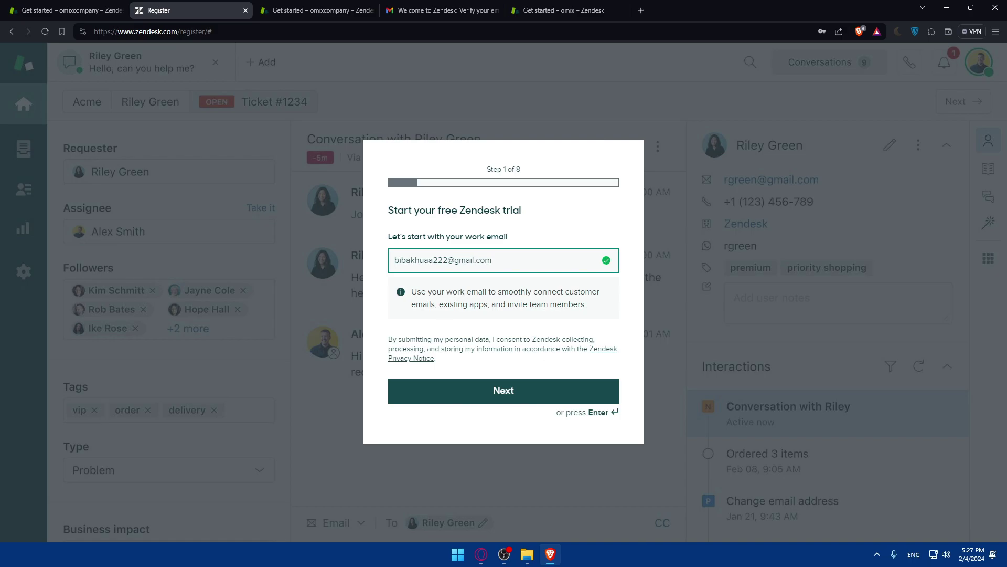
Bring the first trial account's Get started tab to the front.
{"action": "left_click", "coordinate": [350, 7]}
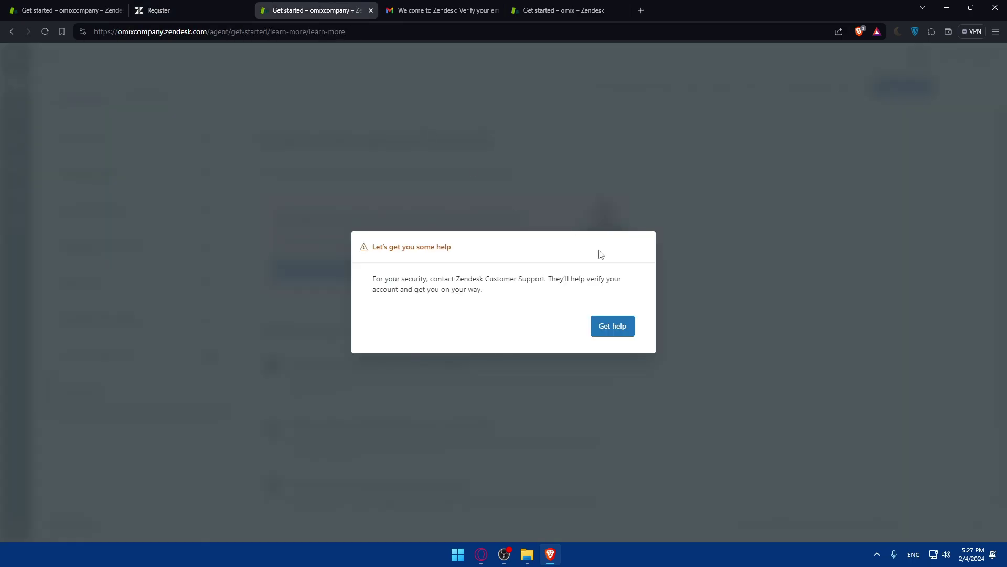